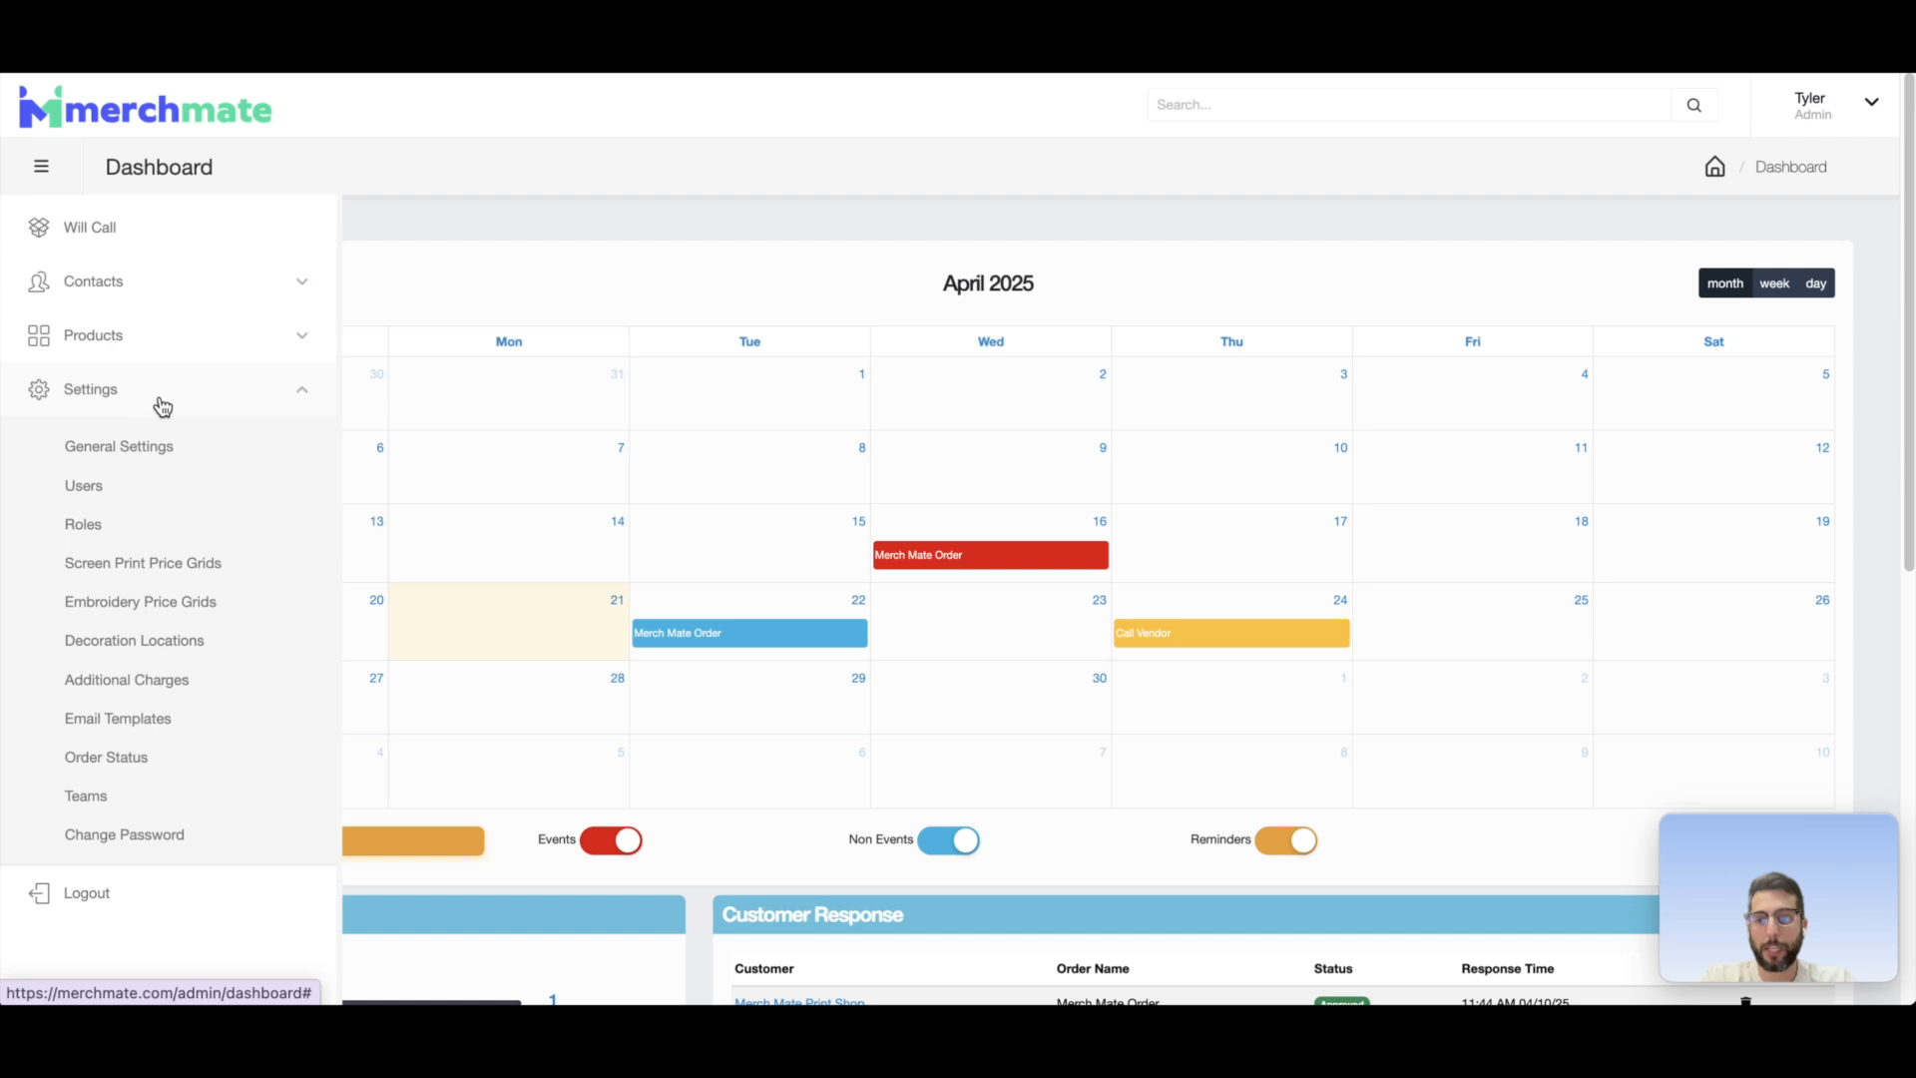
Step: Open the Additional Charges settings and define an Art Fee charge near the total amount with dropdown values 0,20,40,60,80,100
left_click(142, 680)
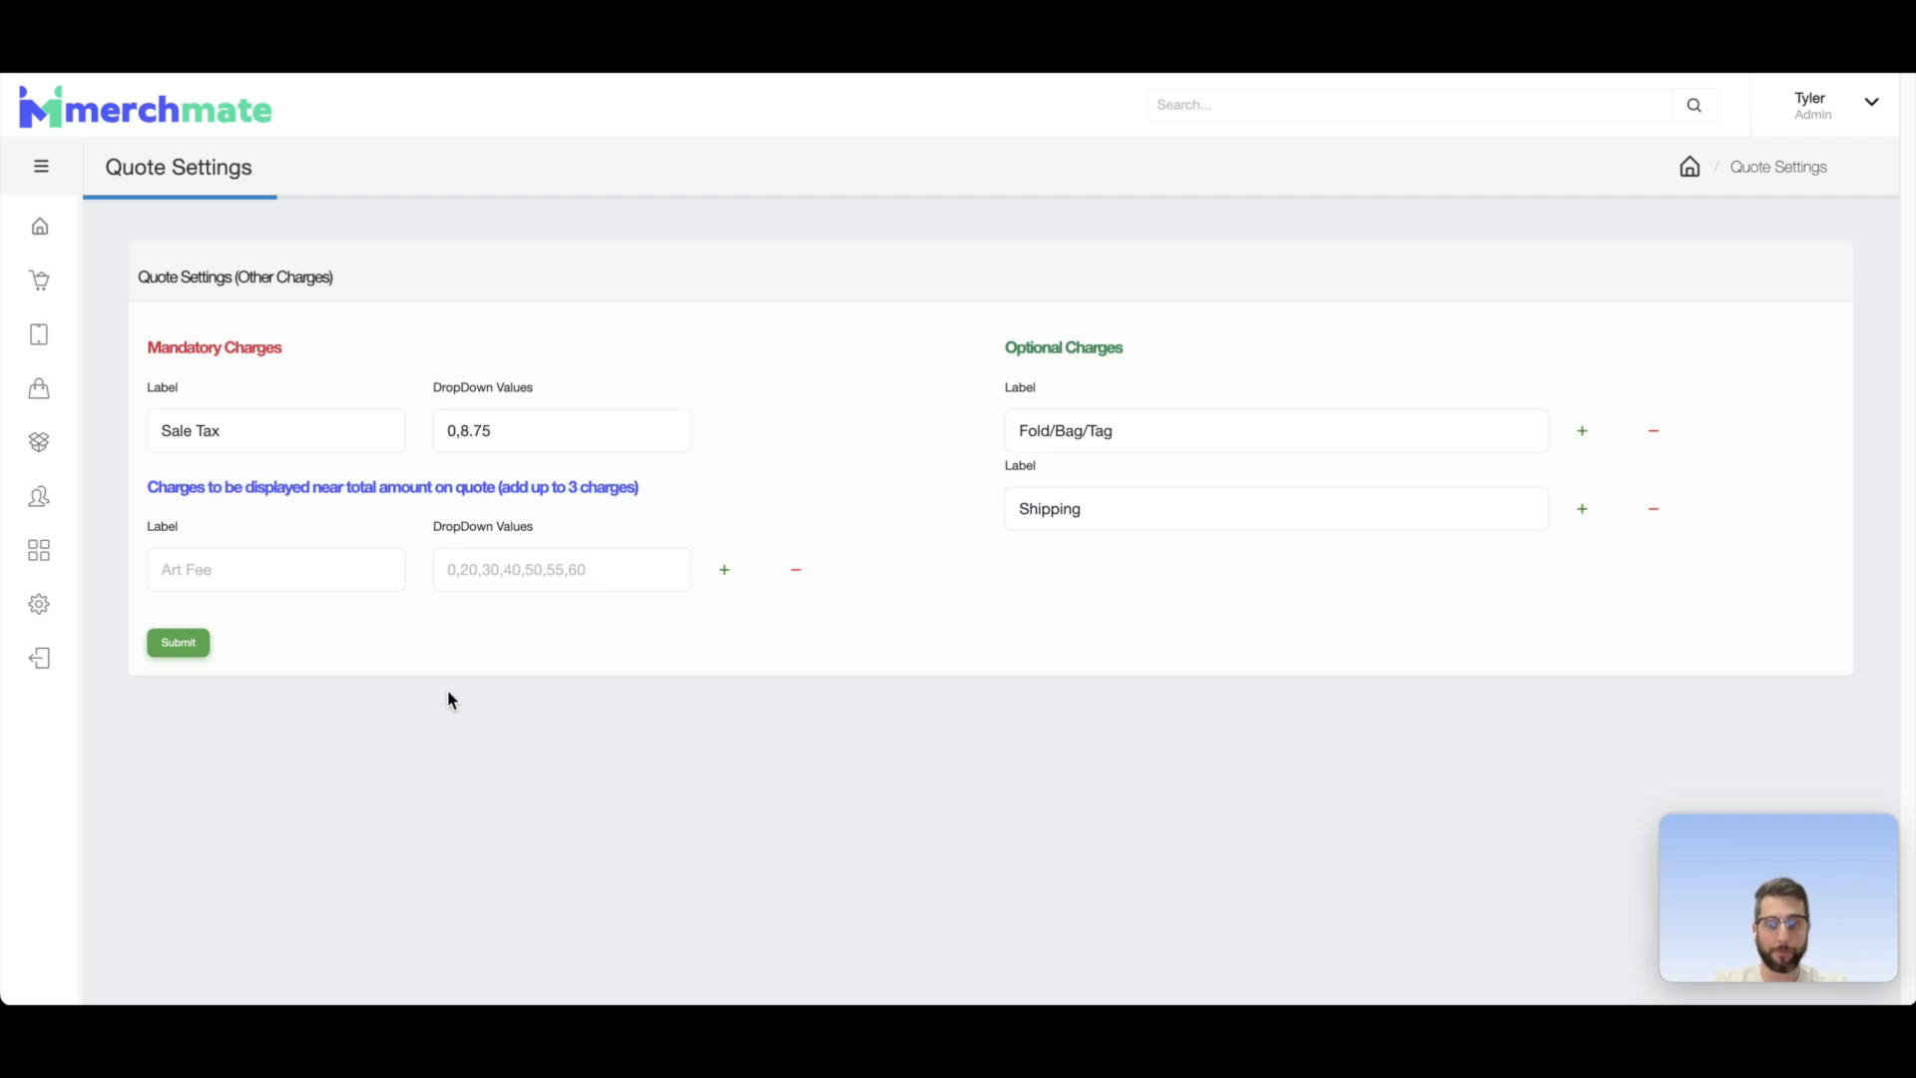
left_click(257, 570)
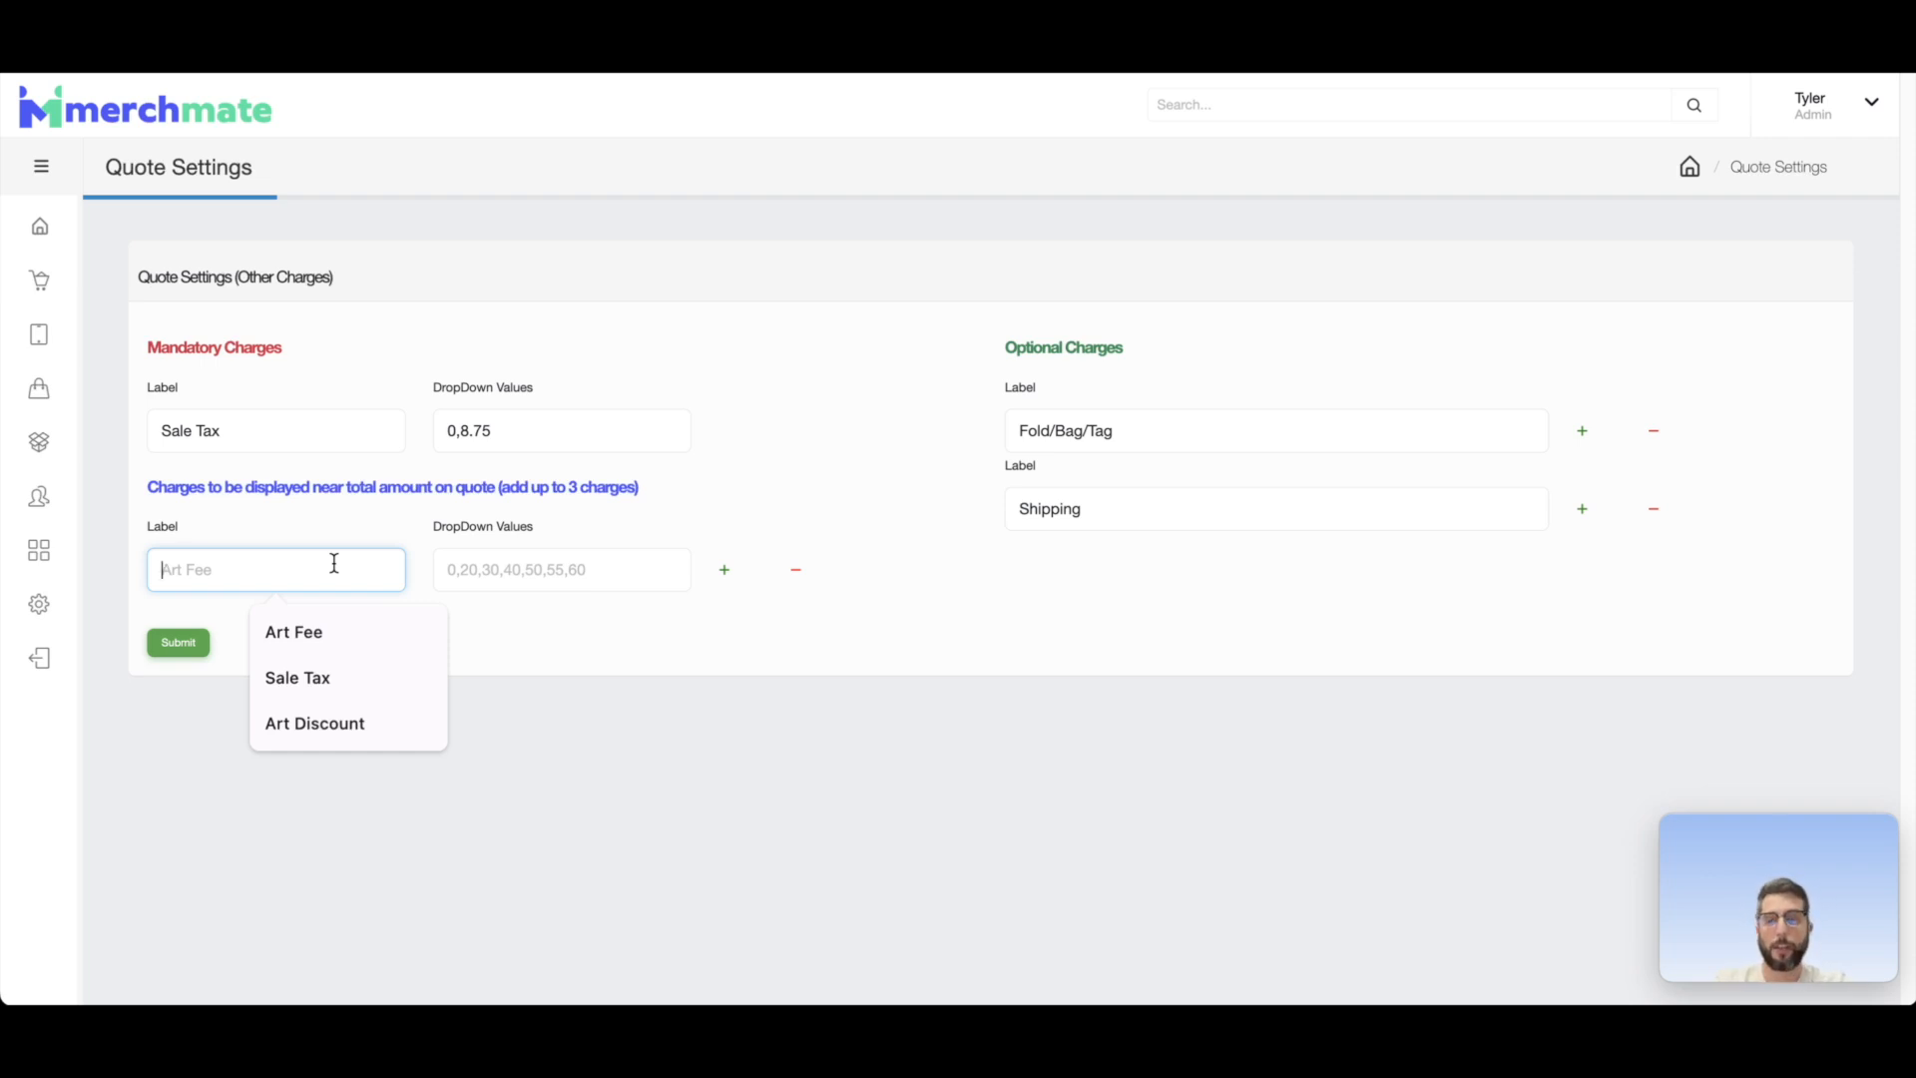
type("Art Fee")
key("Tab")
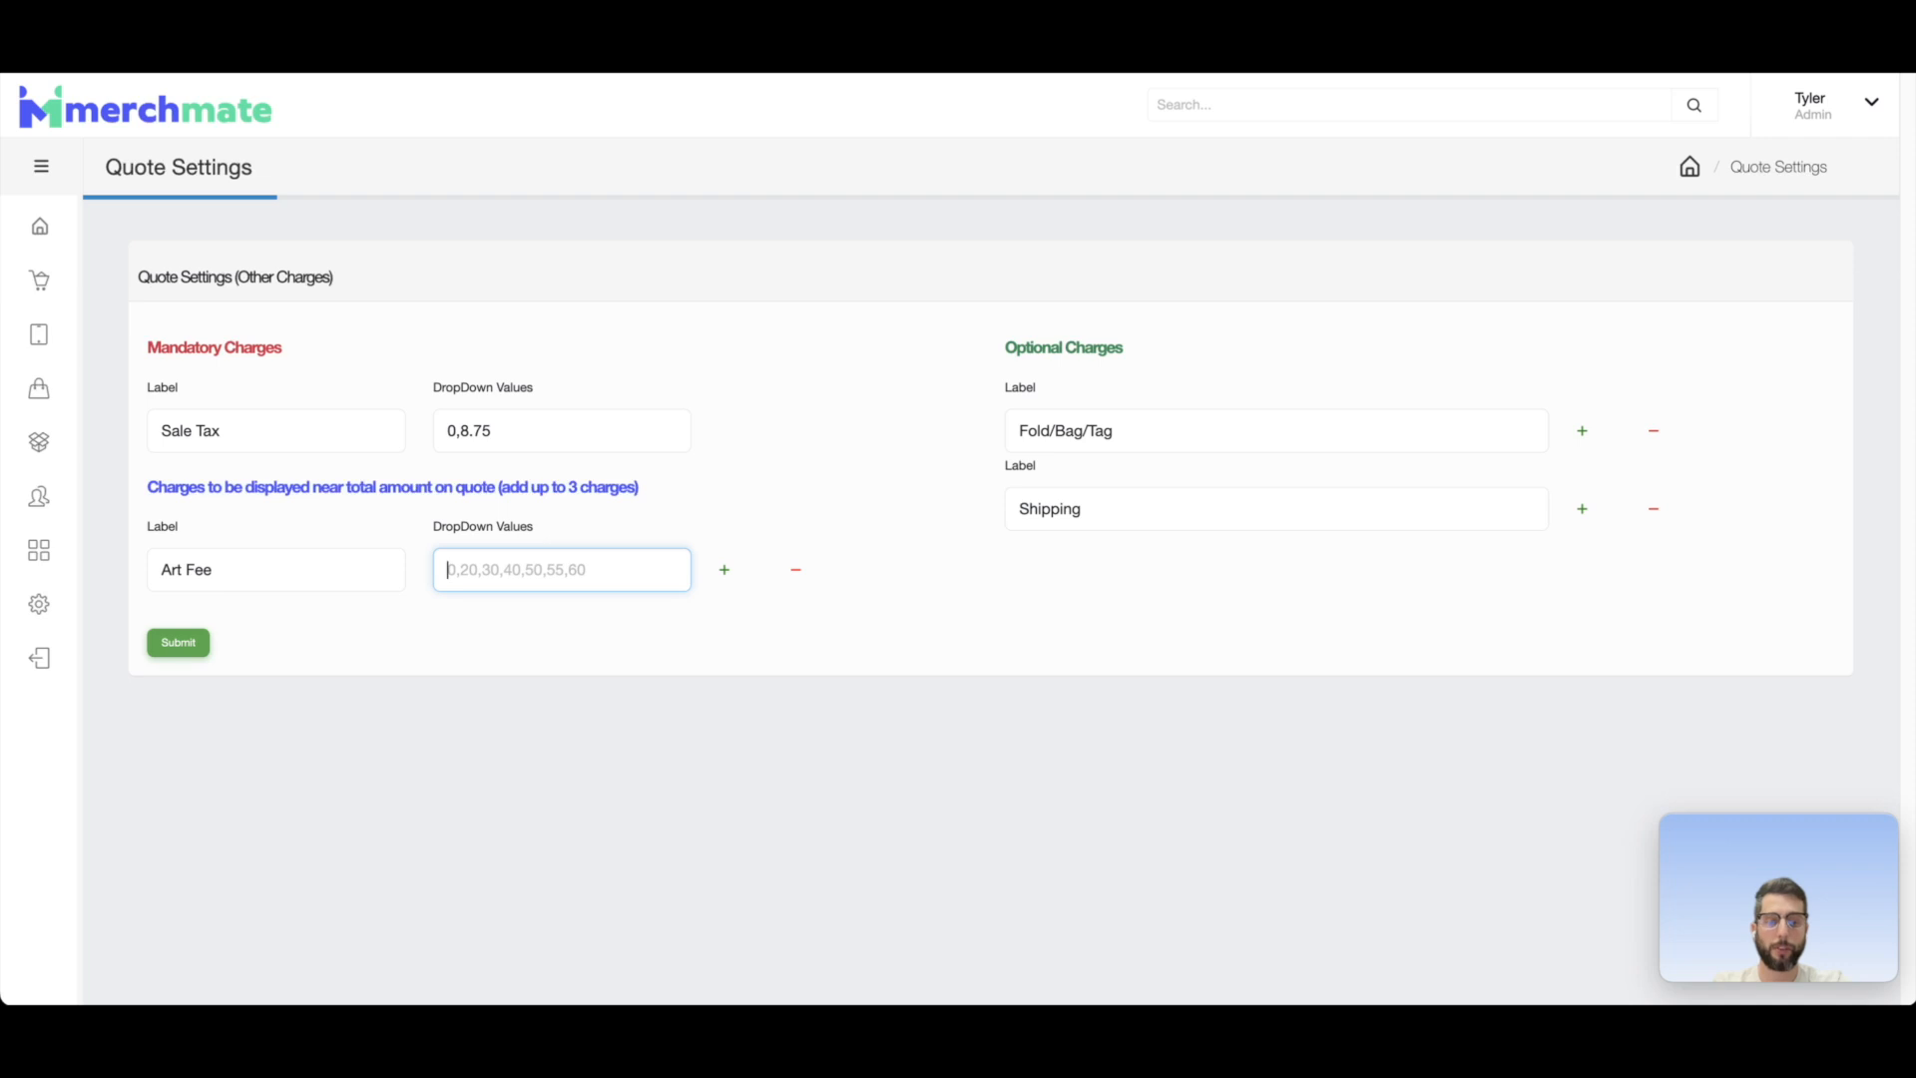
type("0")
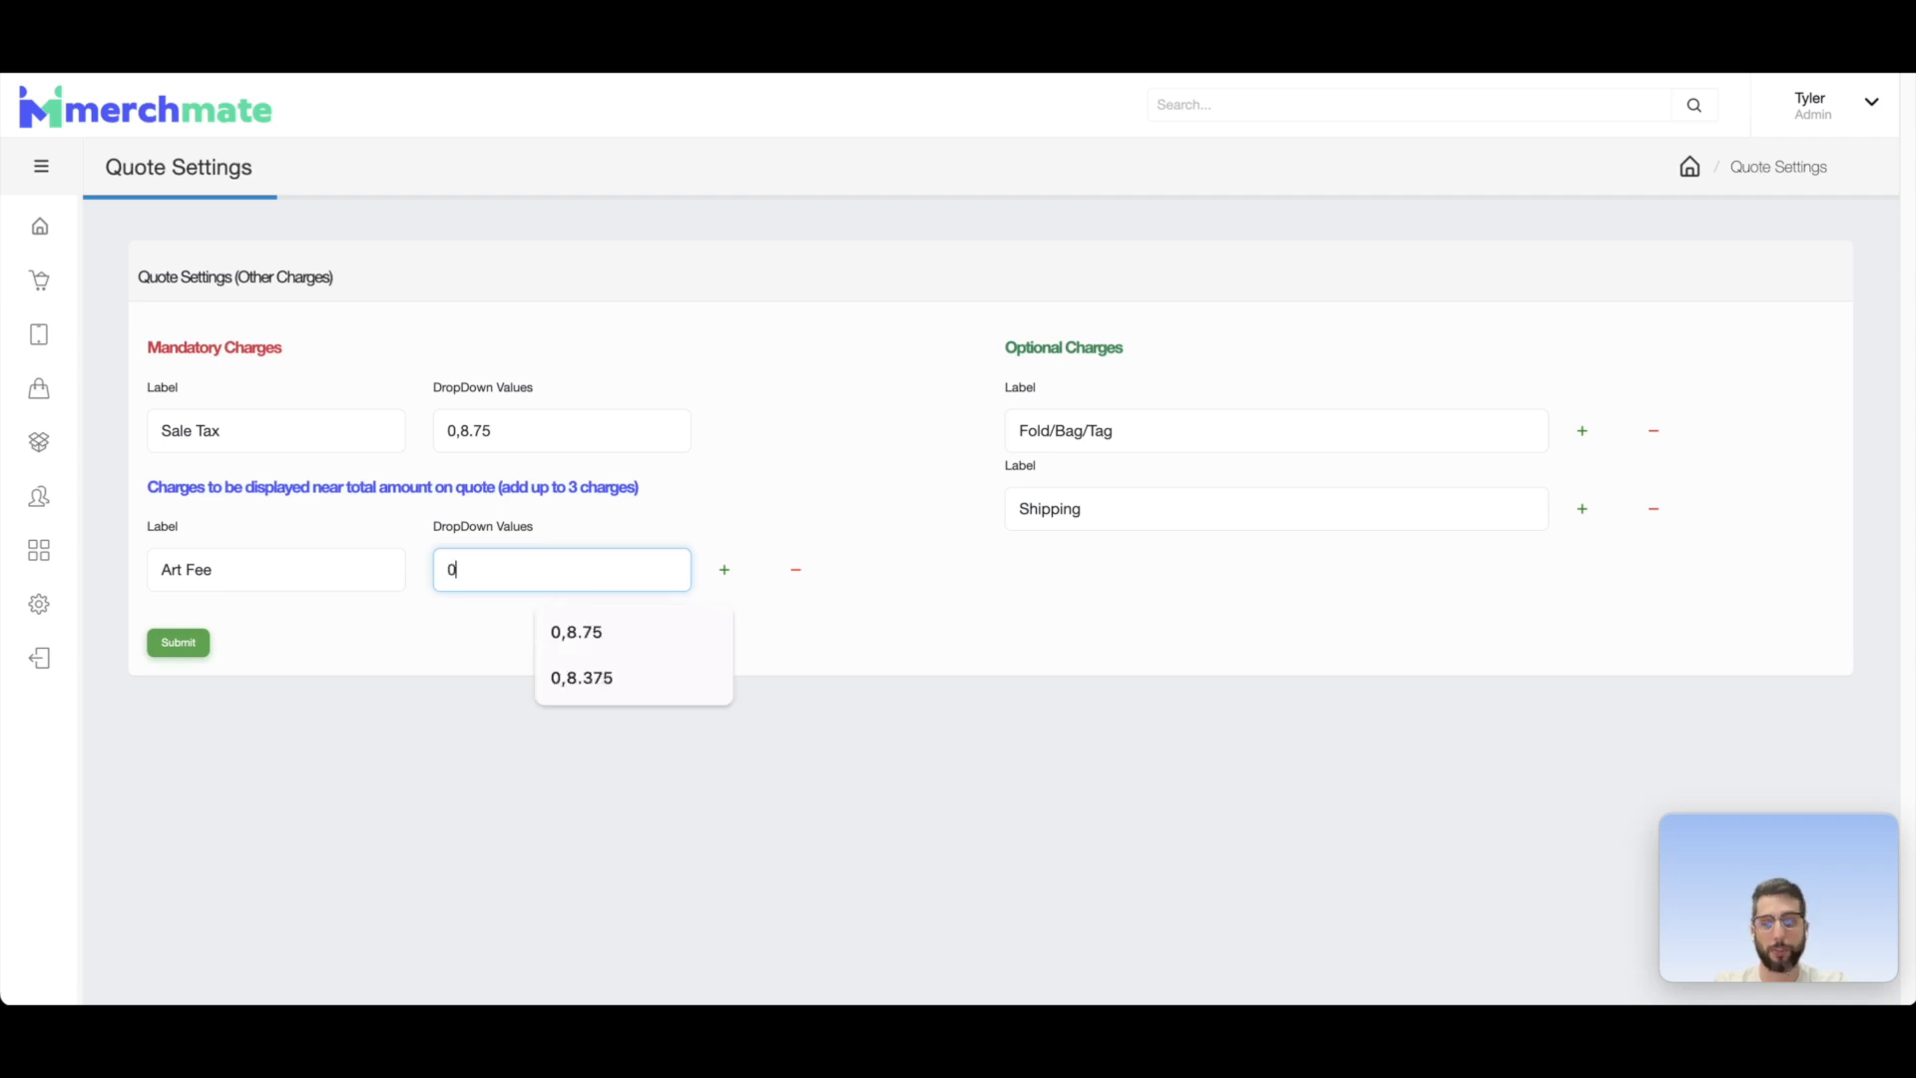
type(",20,40")
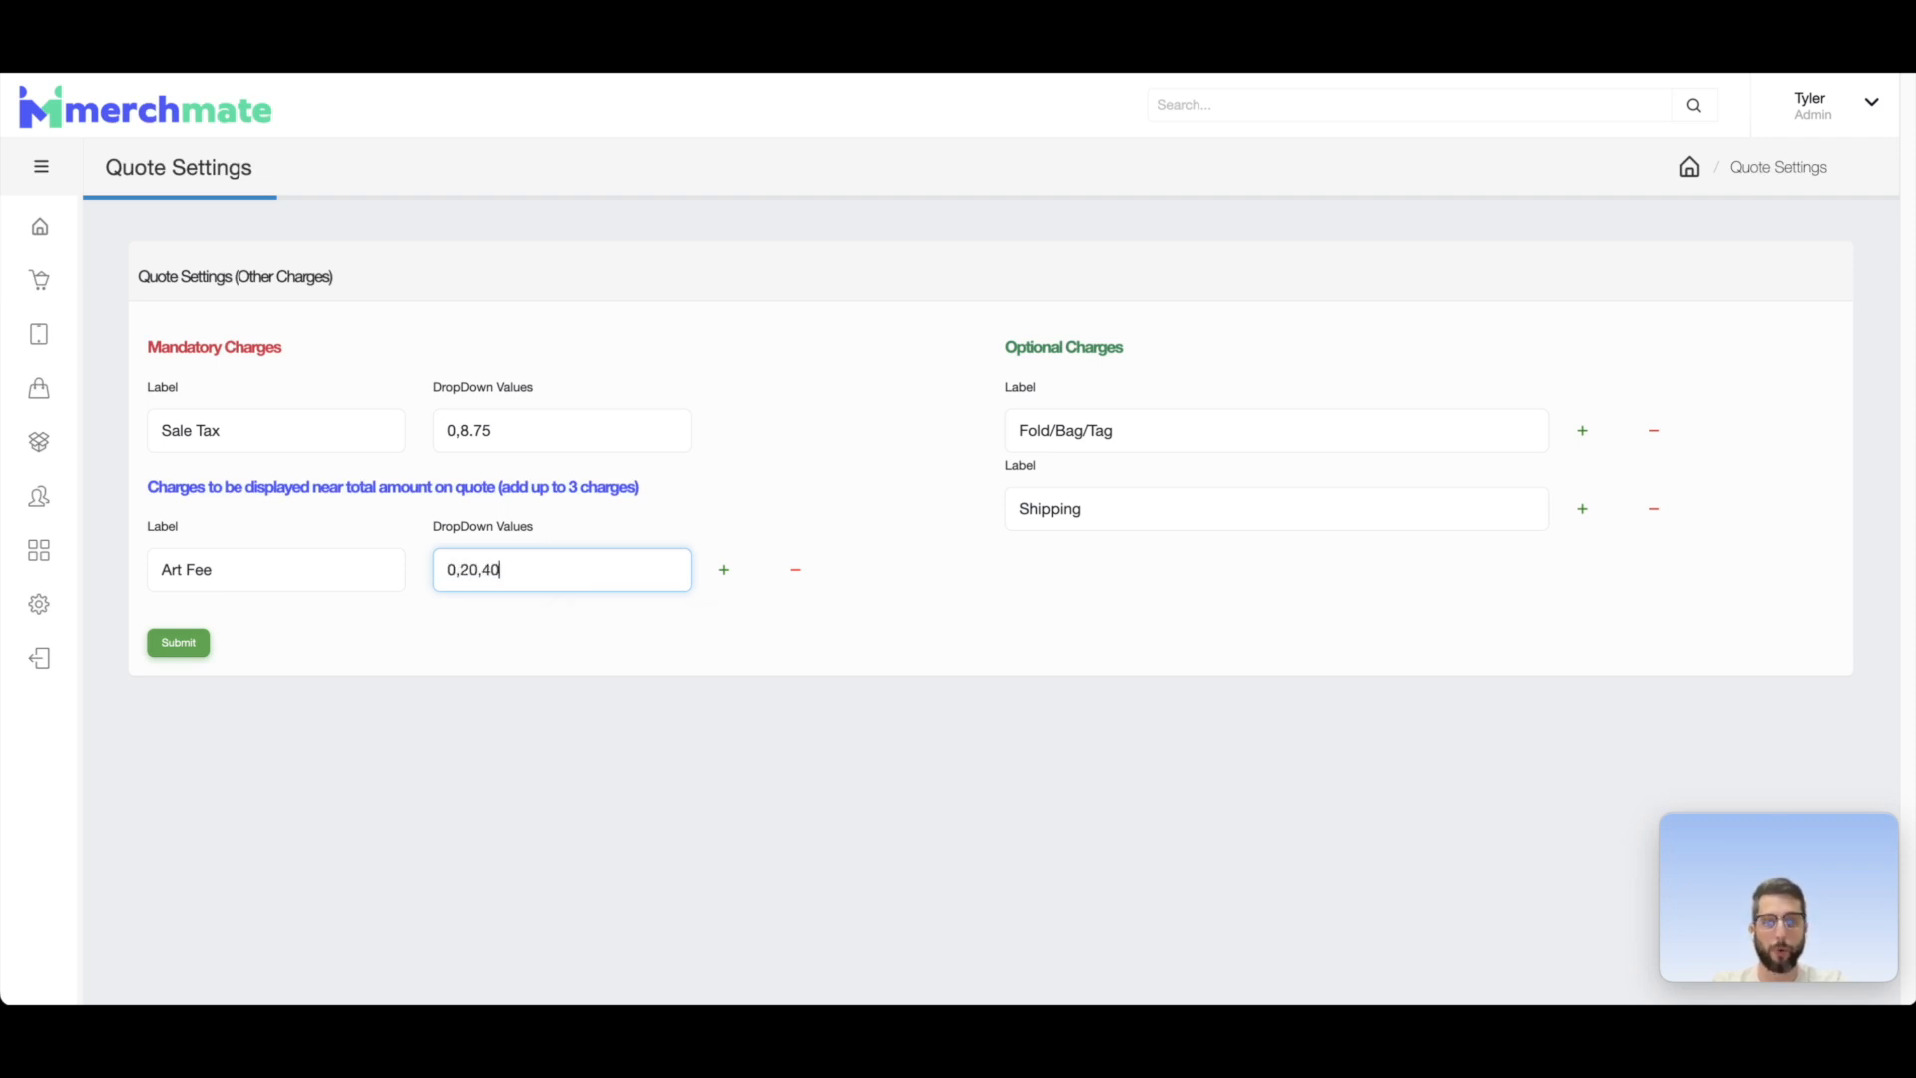
type(",60,")
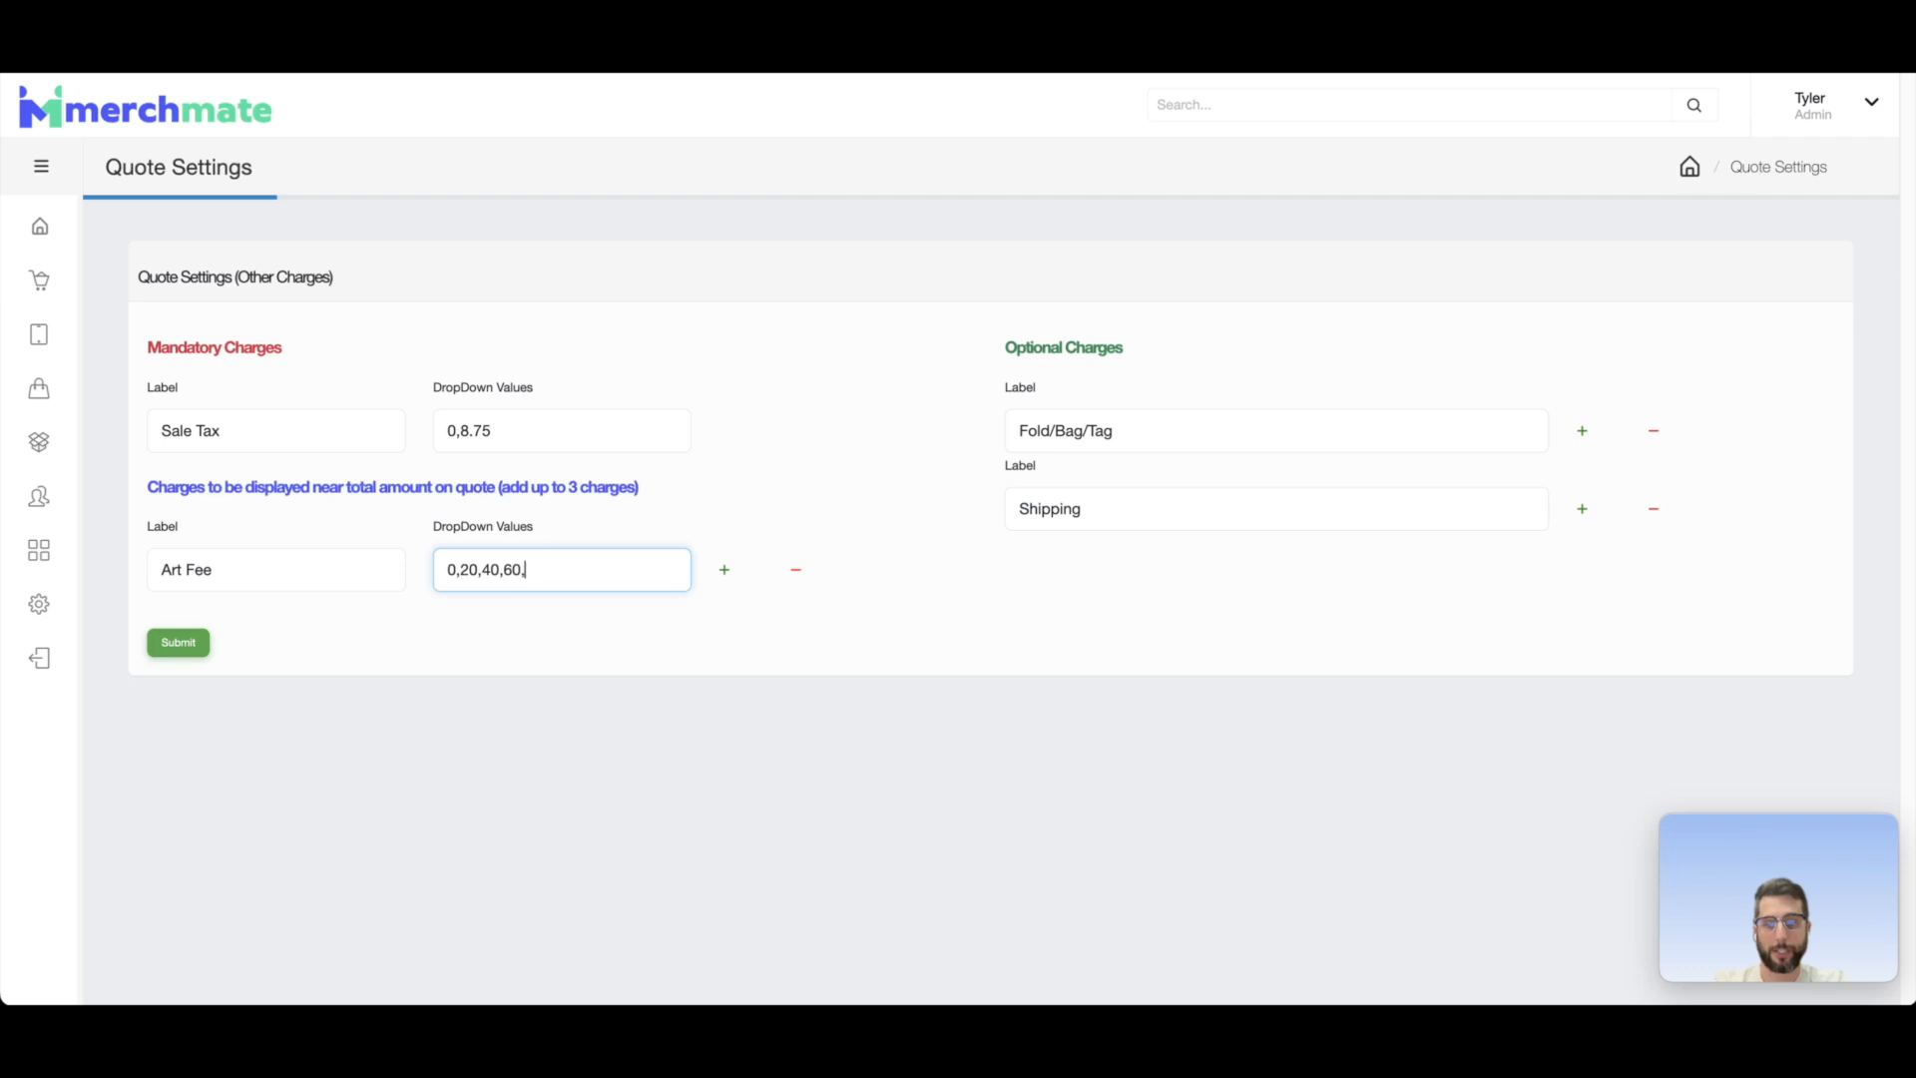
type("80,100")
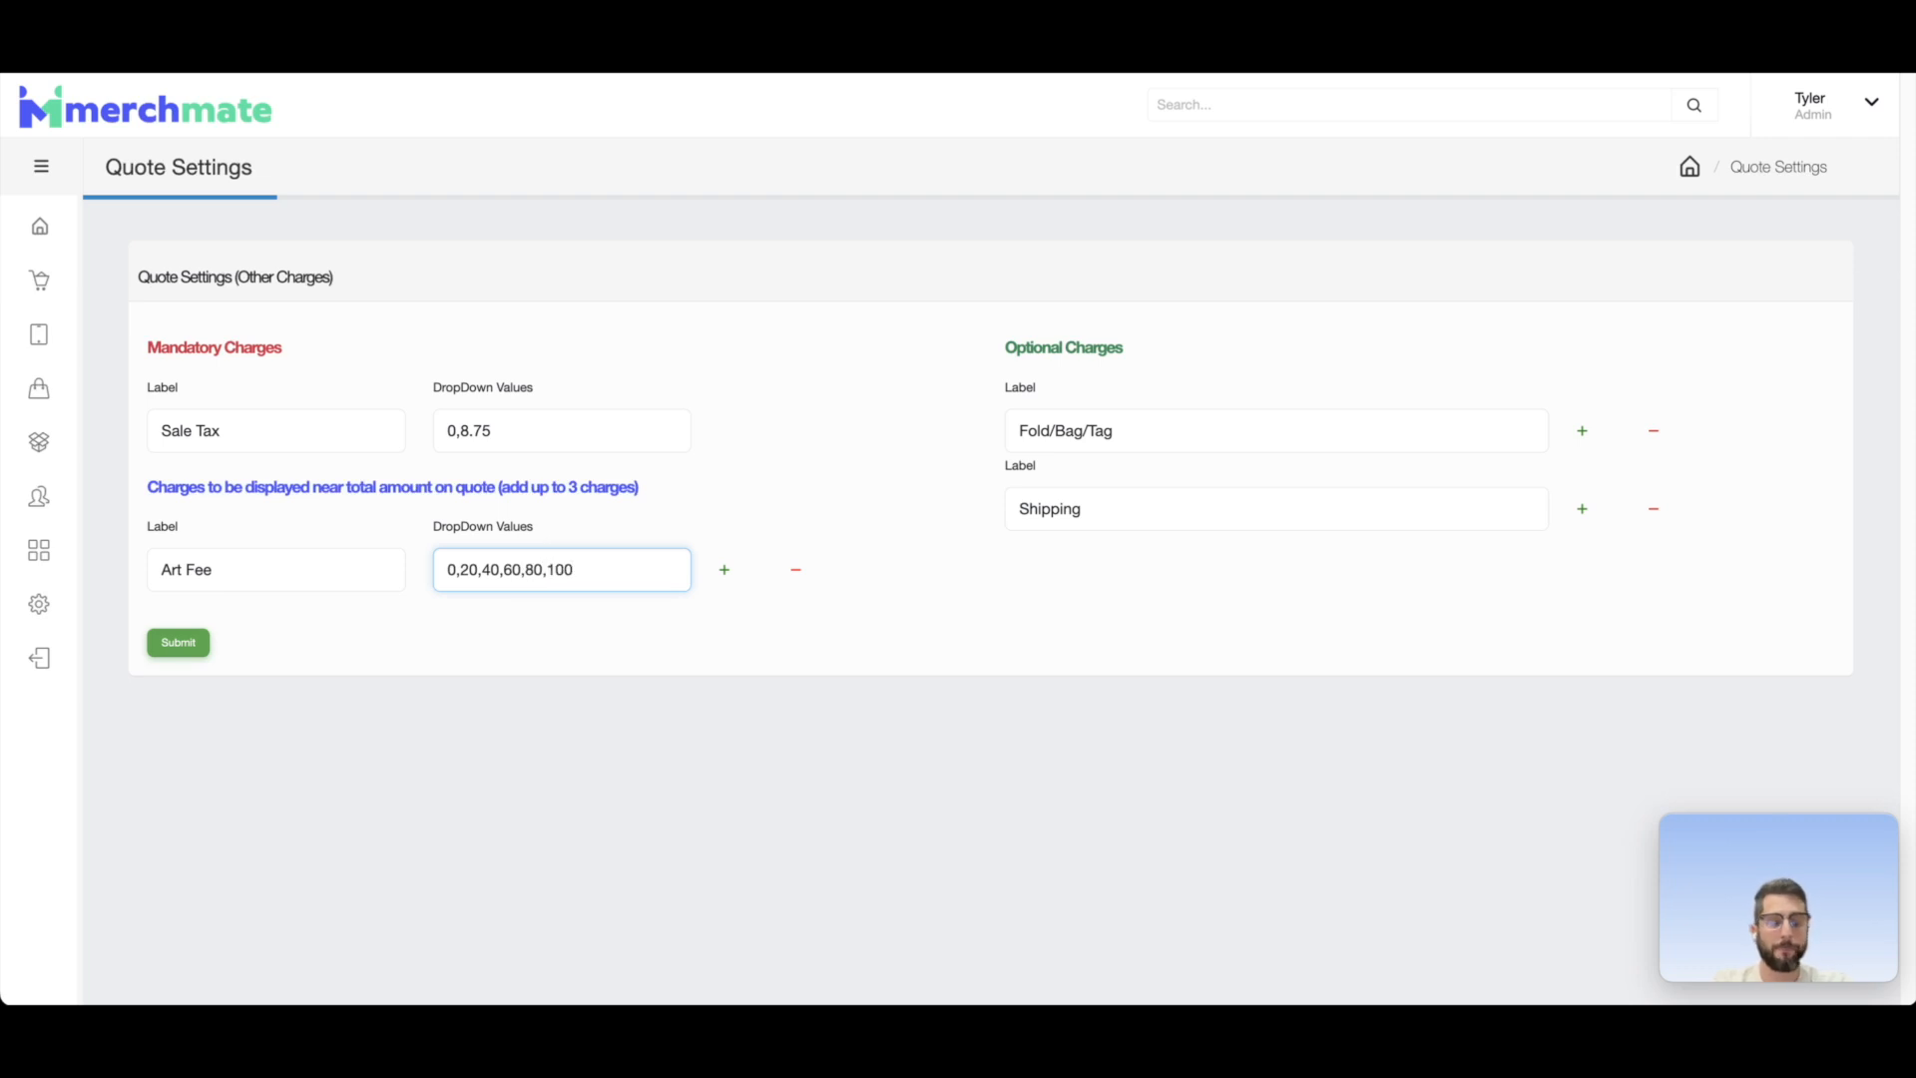
Step: Add a second charge to be displayed near the quote's total amount and label it Discount
left_click(725, 572)
left_click(283, 666)
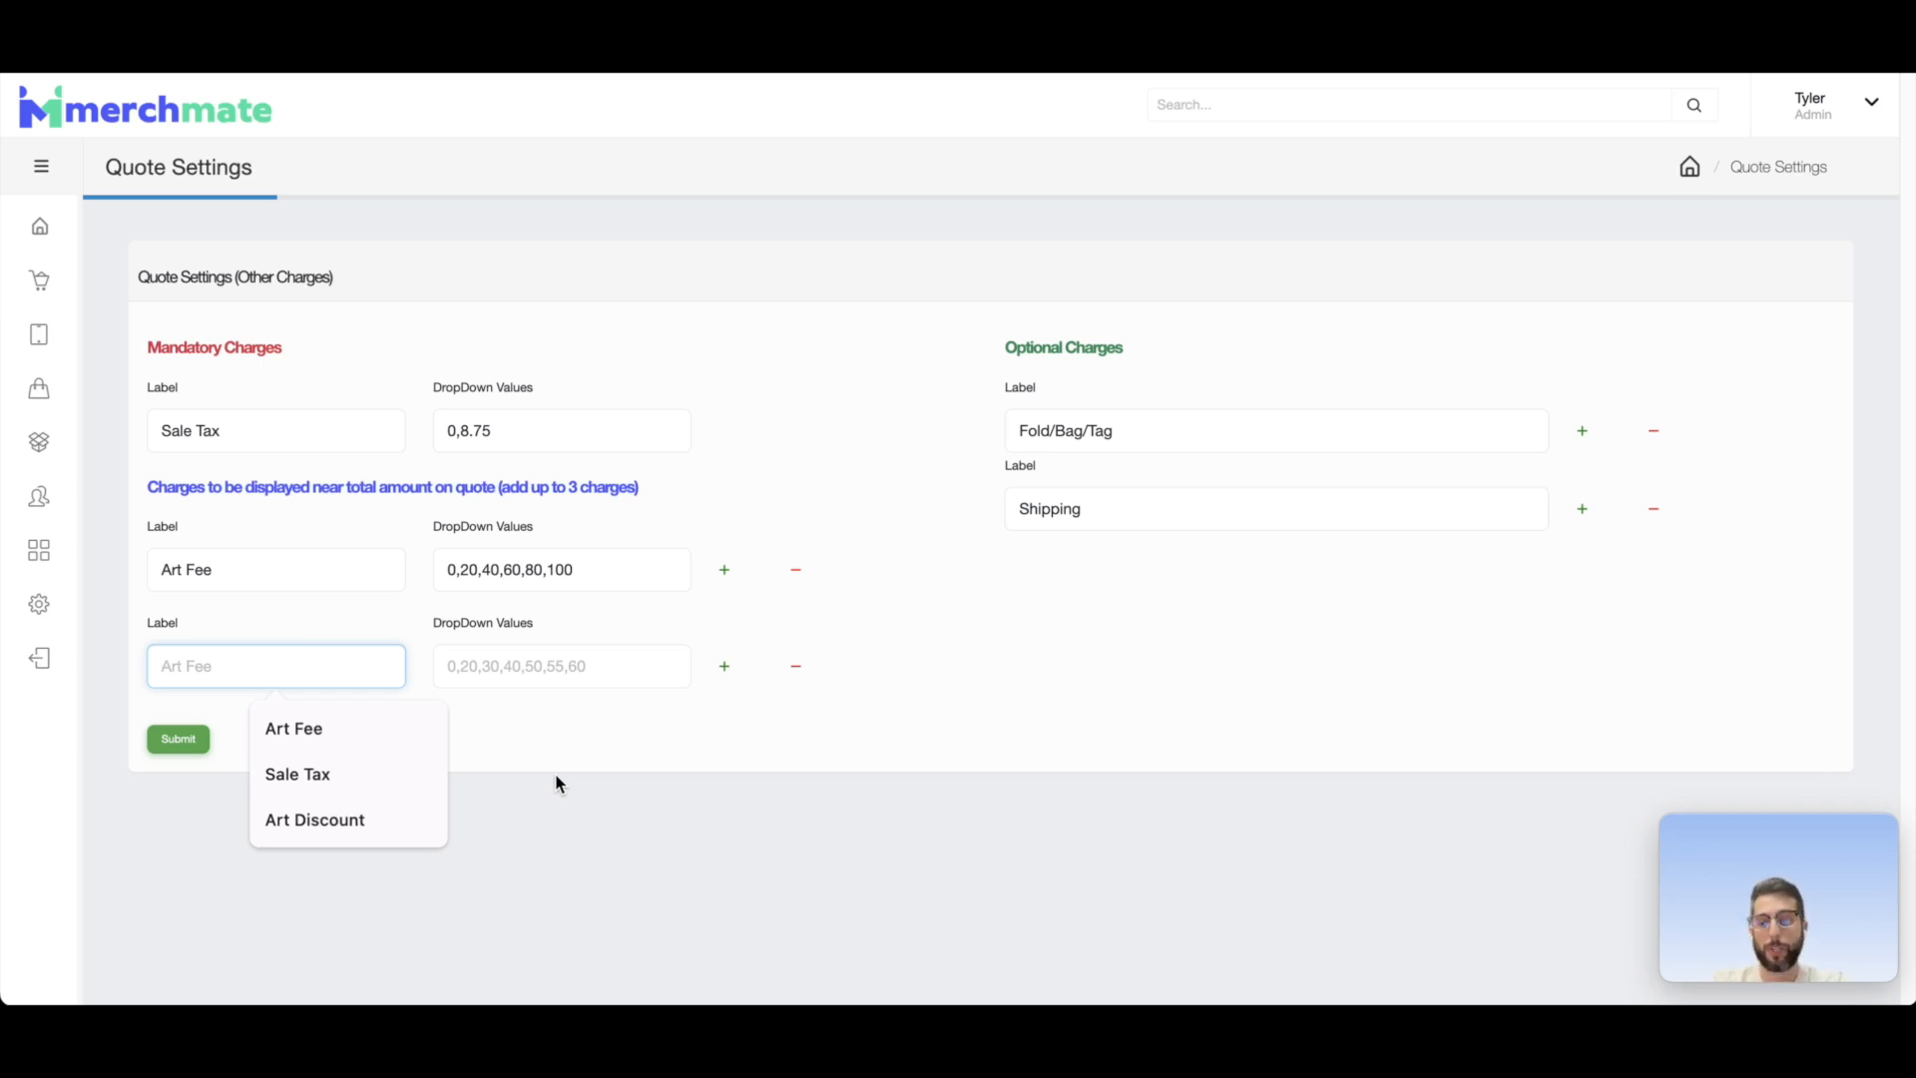
type("Art Fee Discount")
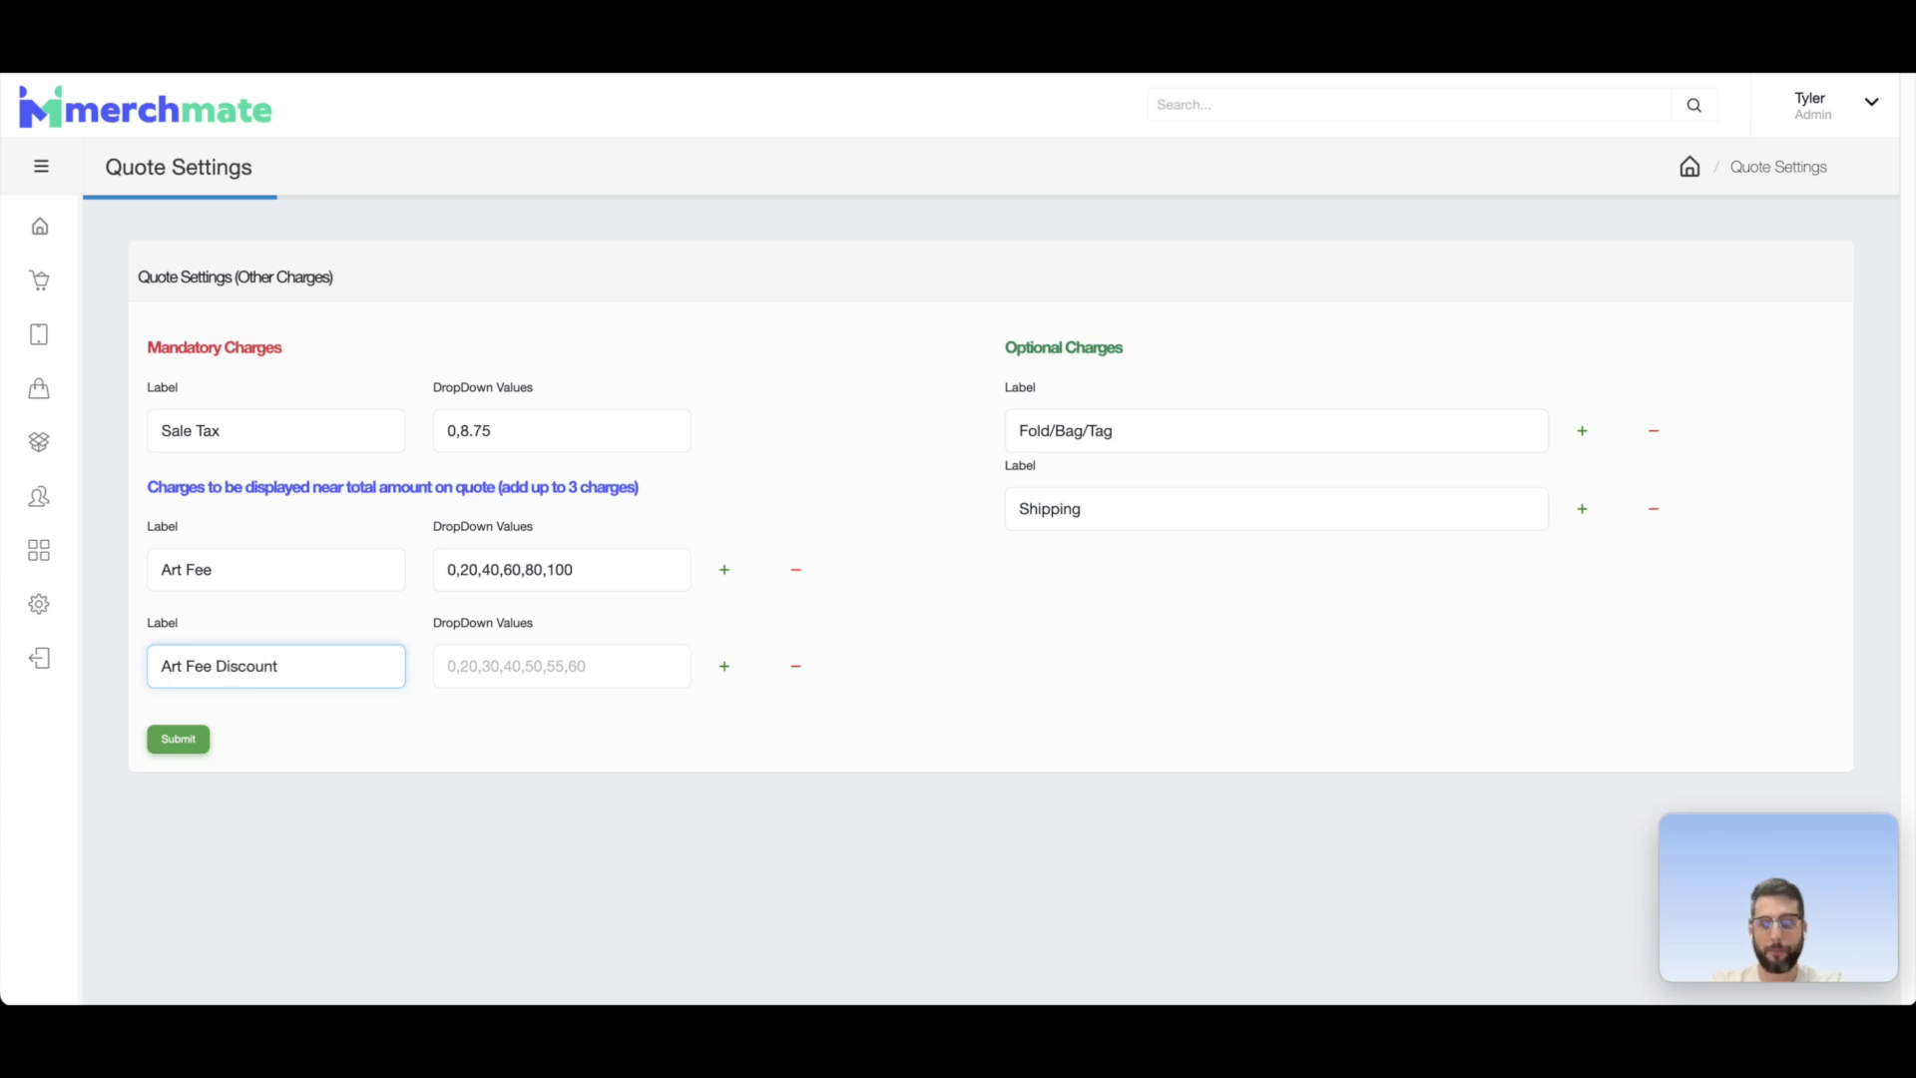
key("ctrl+a")
type("Discount")
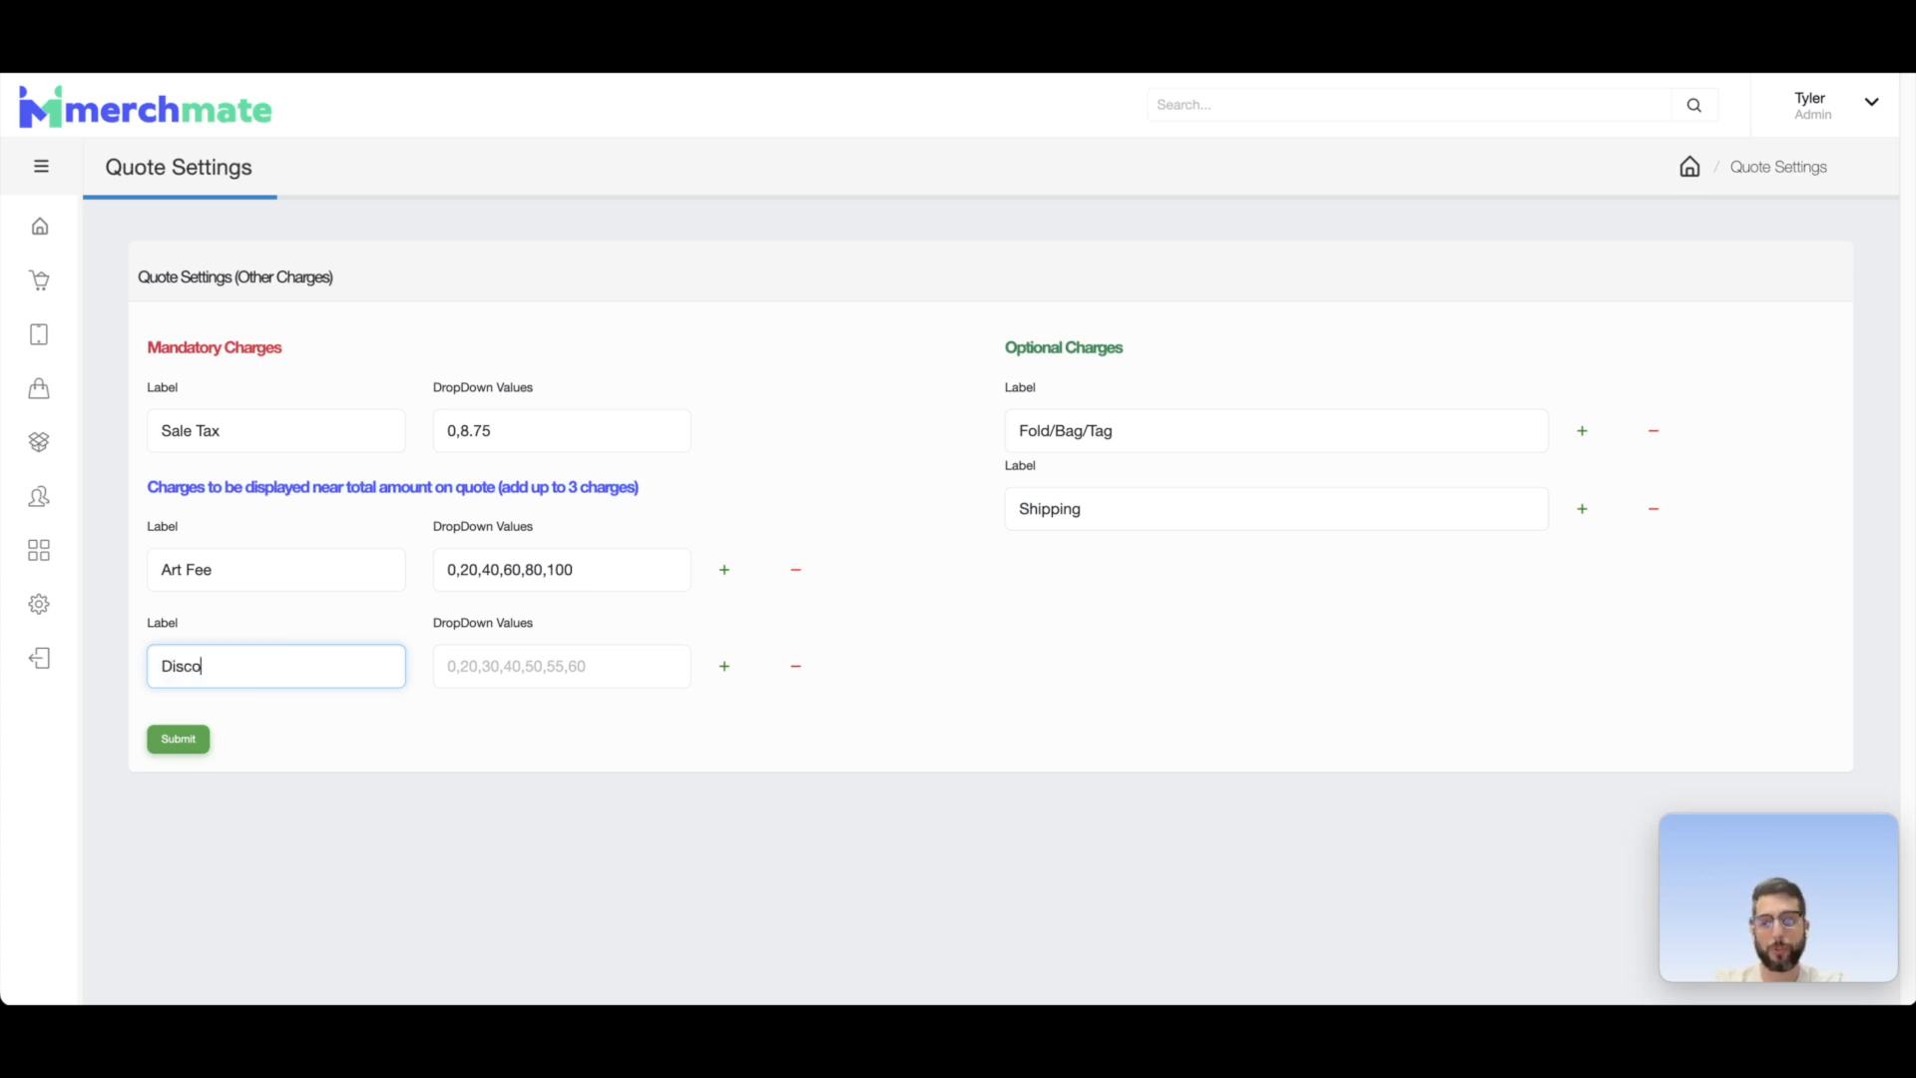
key("Tab")
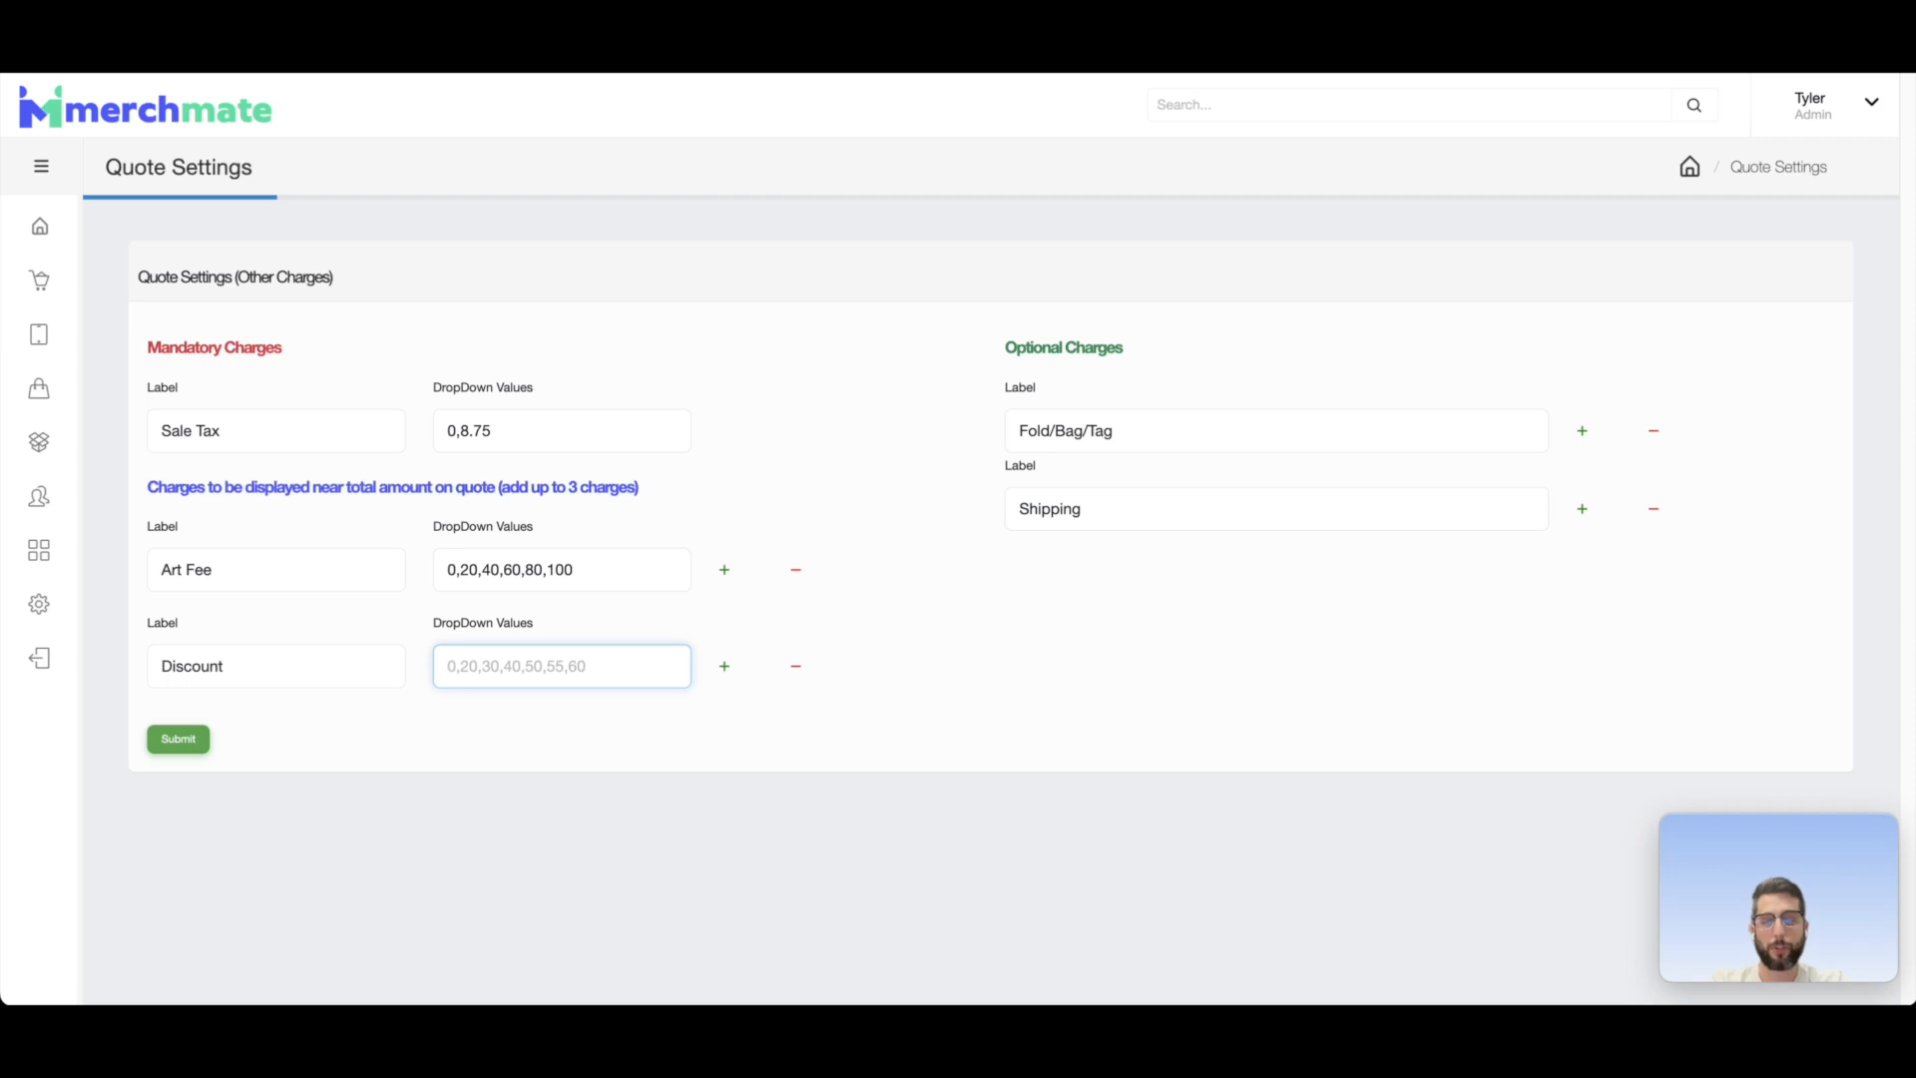
Step: Set the Discount charge's dropdown values to 0,-20,-40,-60,-80
type("0")
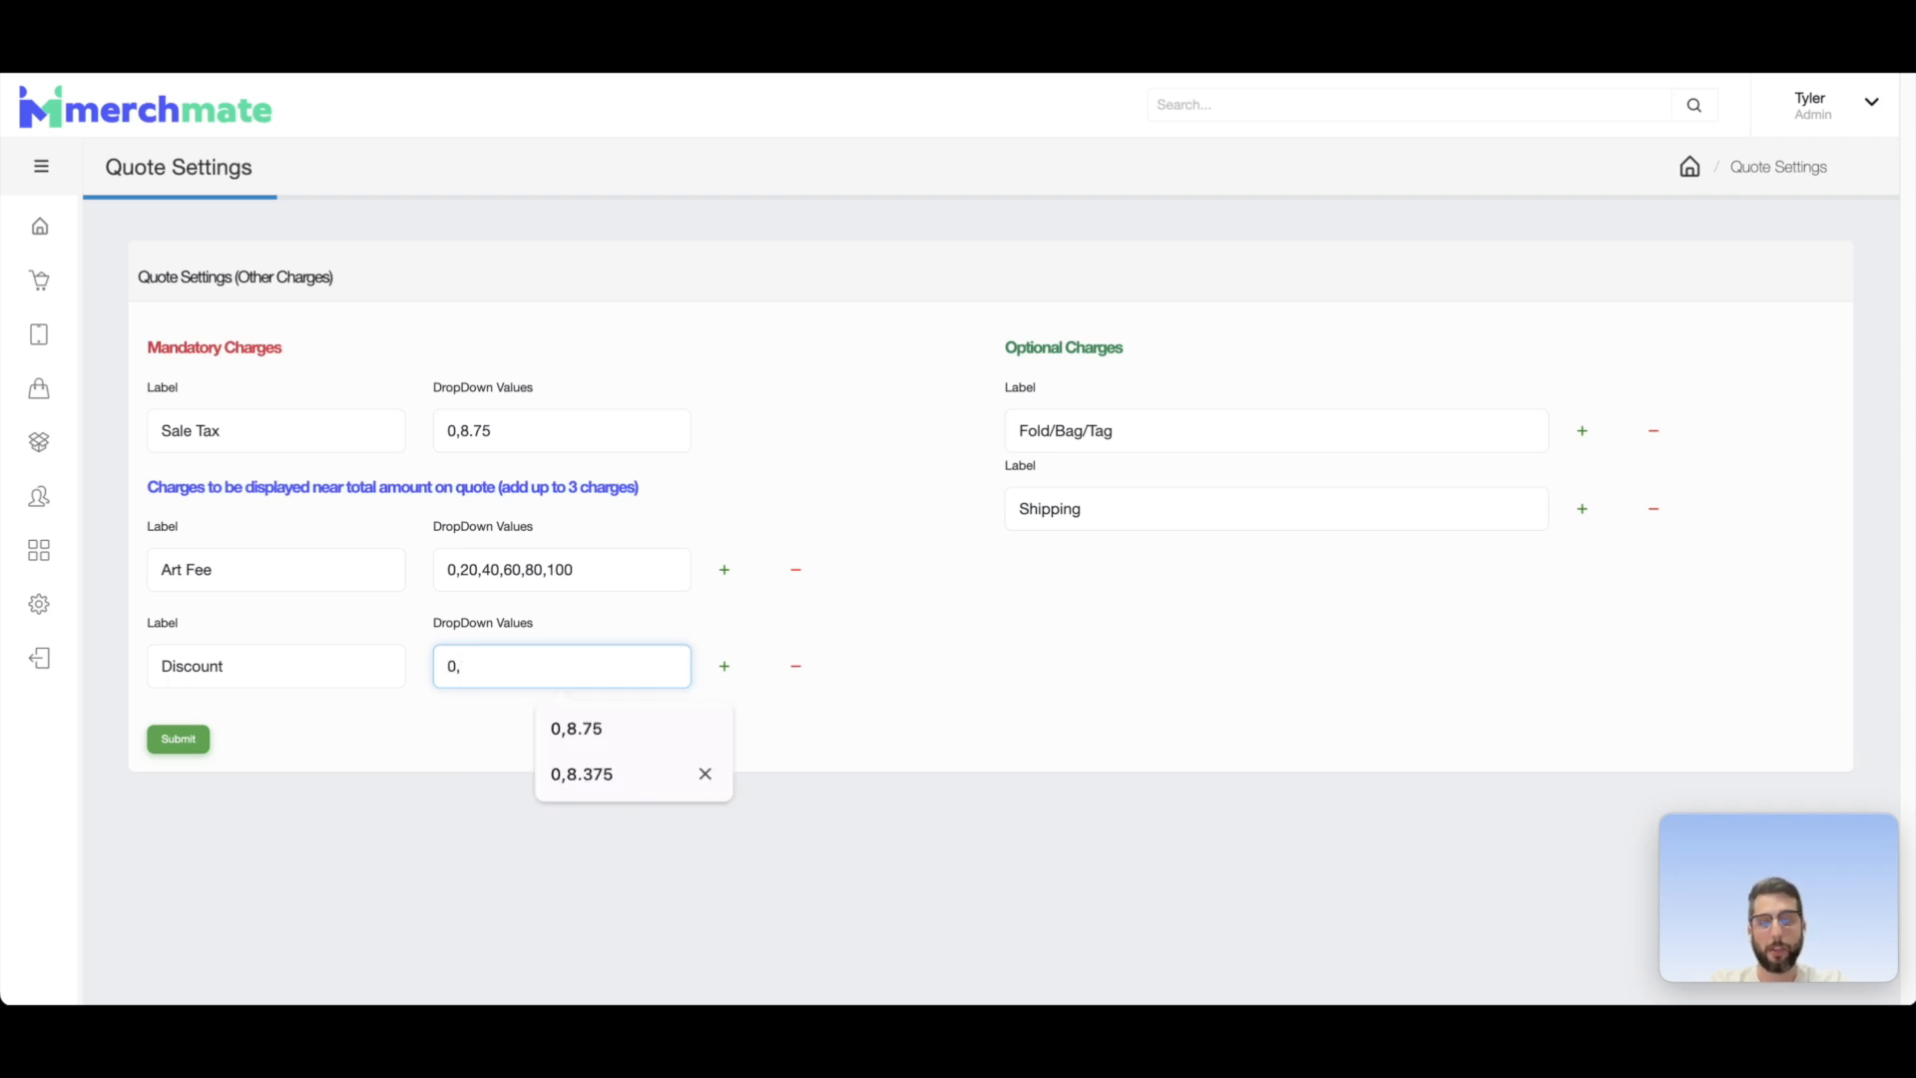
type(",-20,-")
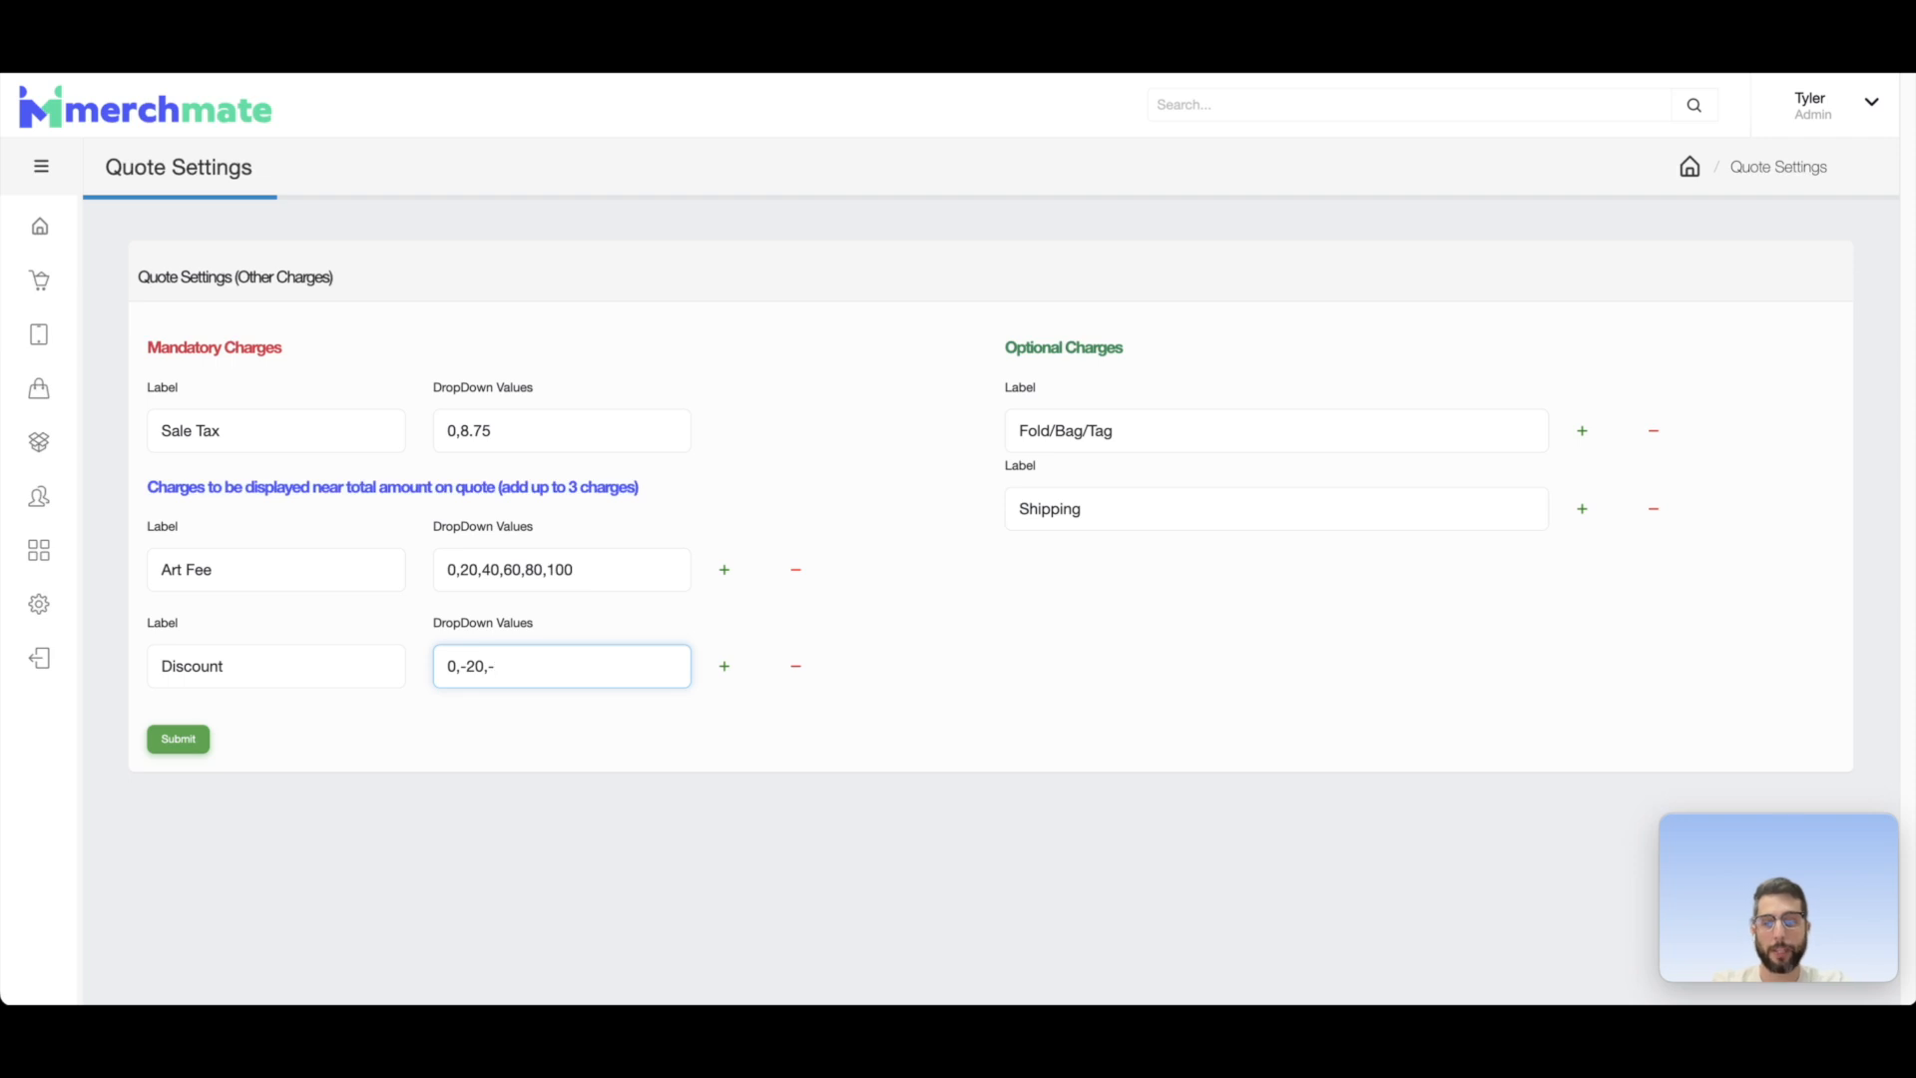
type("40")
type(",-")
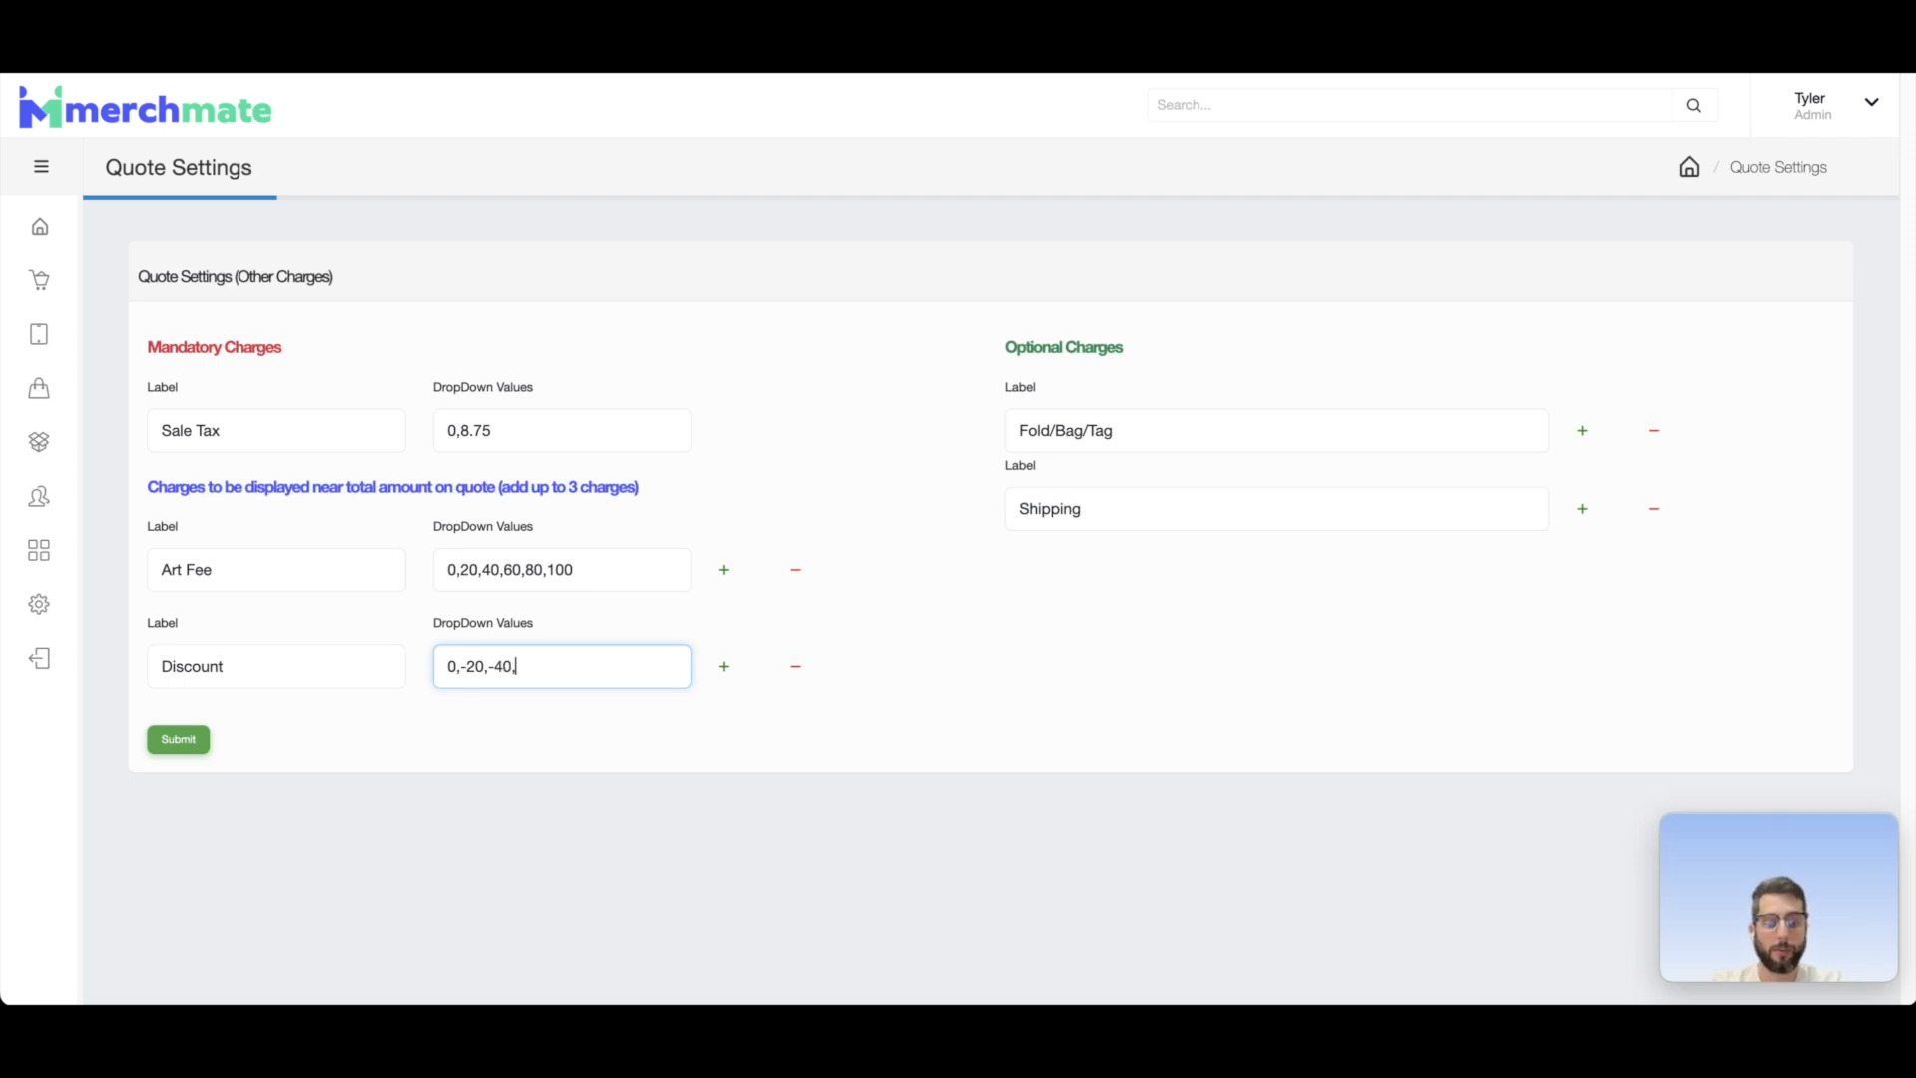
type("60,-80")
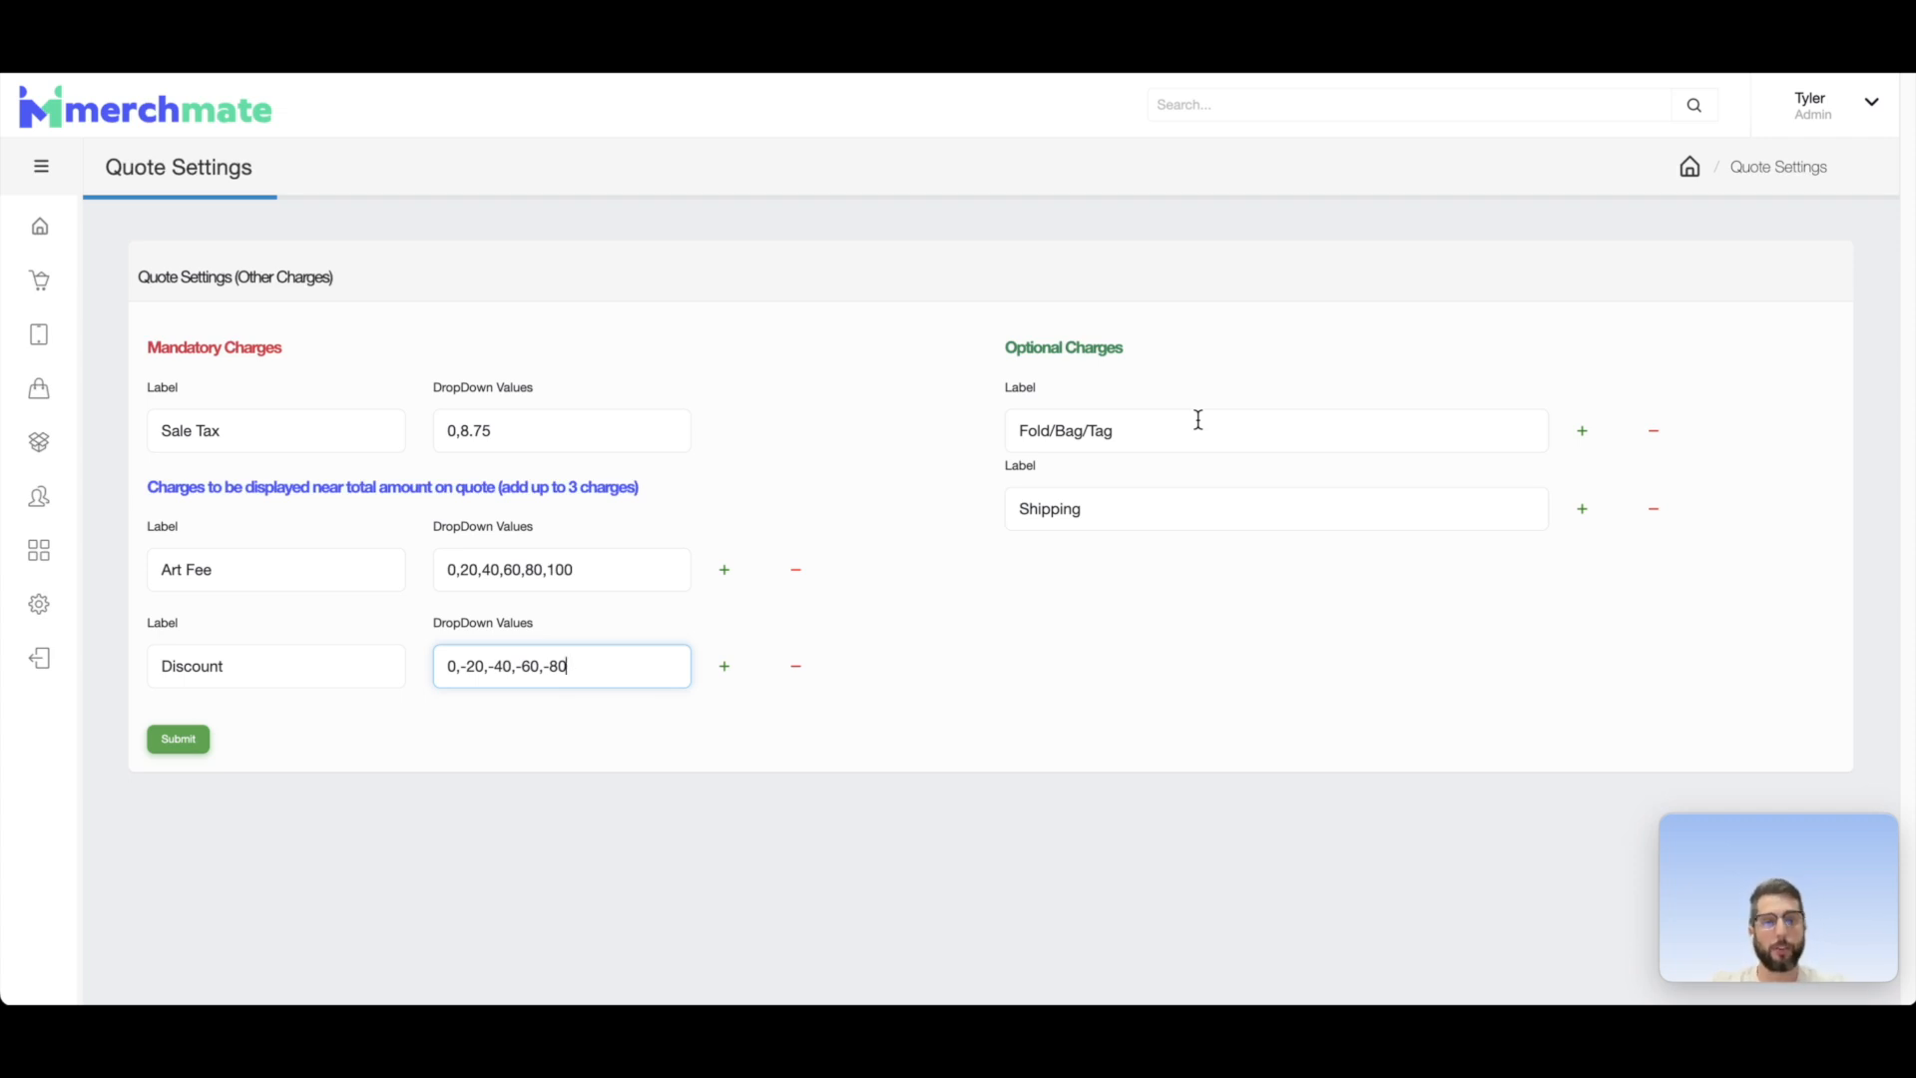
Step: Add two more optional charges below Shipping, labelled Fold Only and Inside Labels
left_click(1587, 515)
left_click(1214, 585)
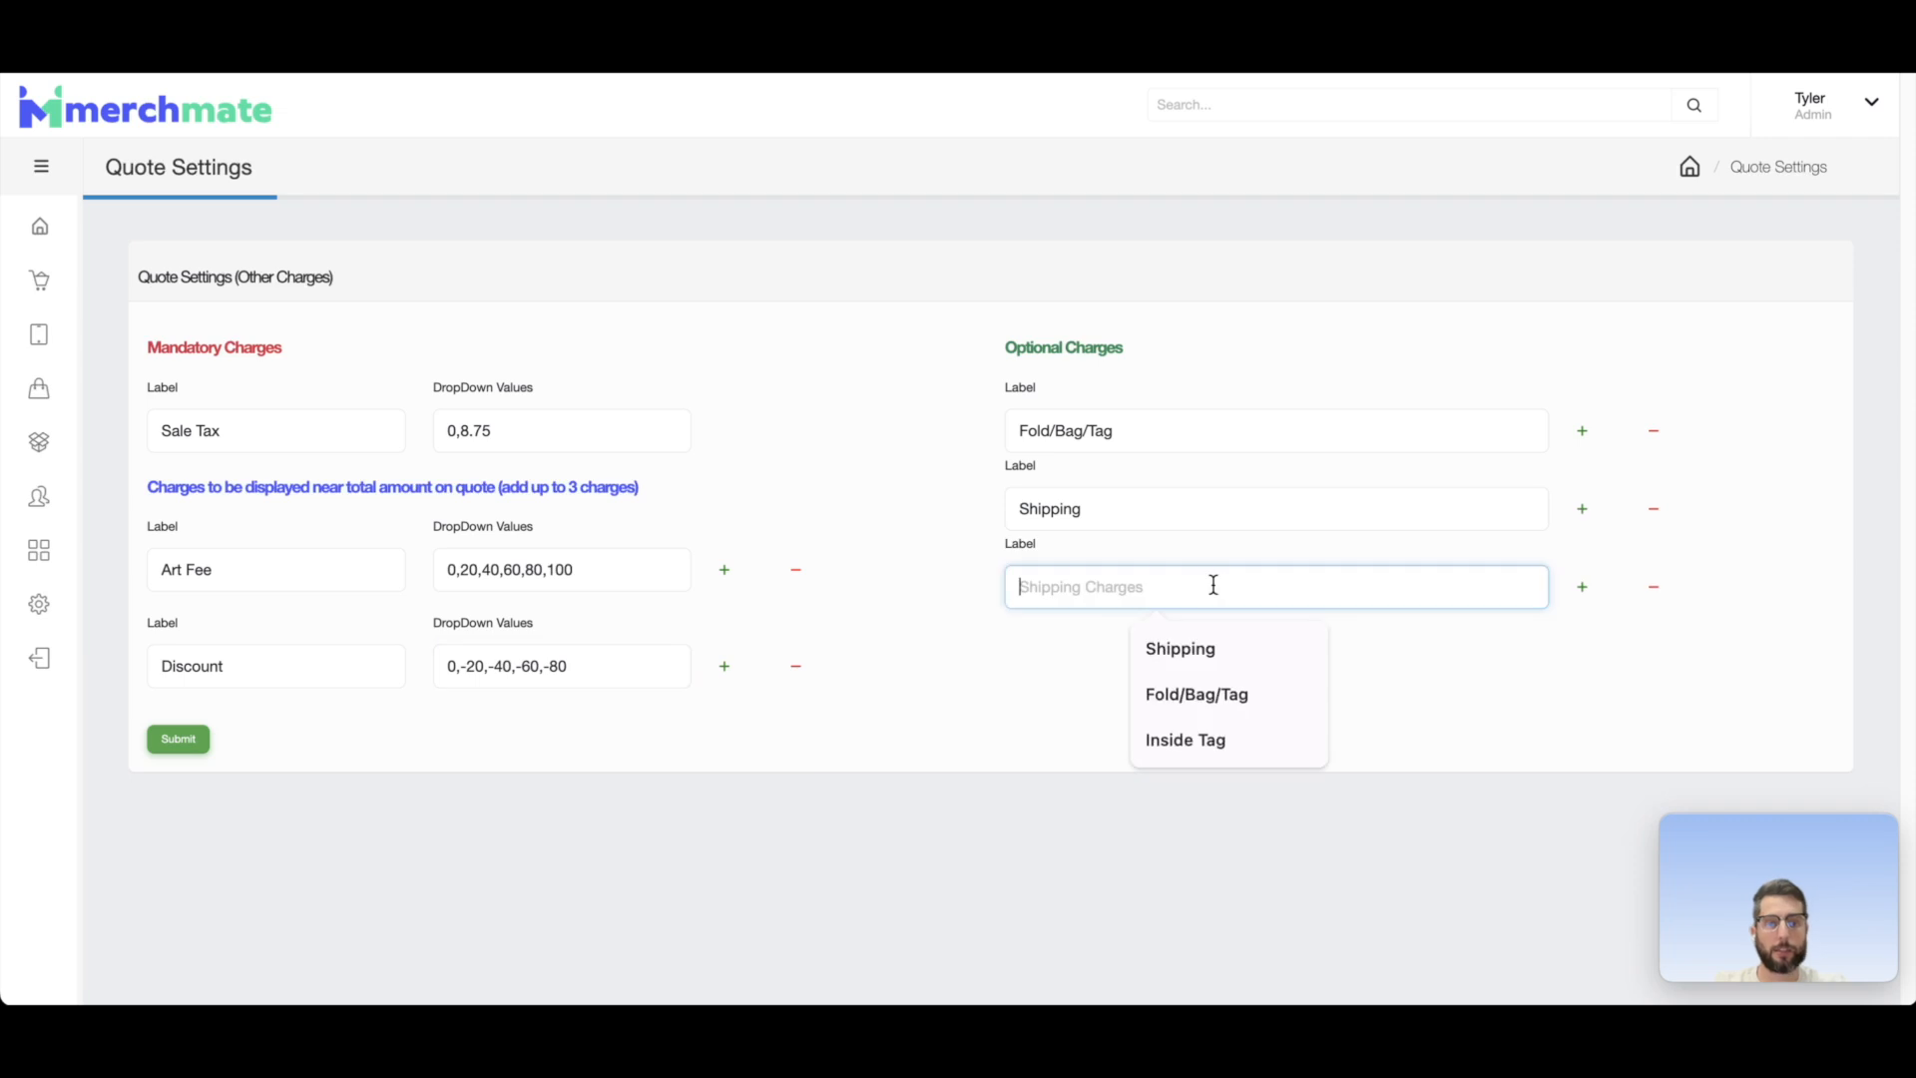
type("Fold")
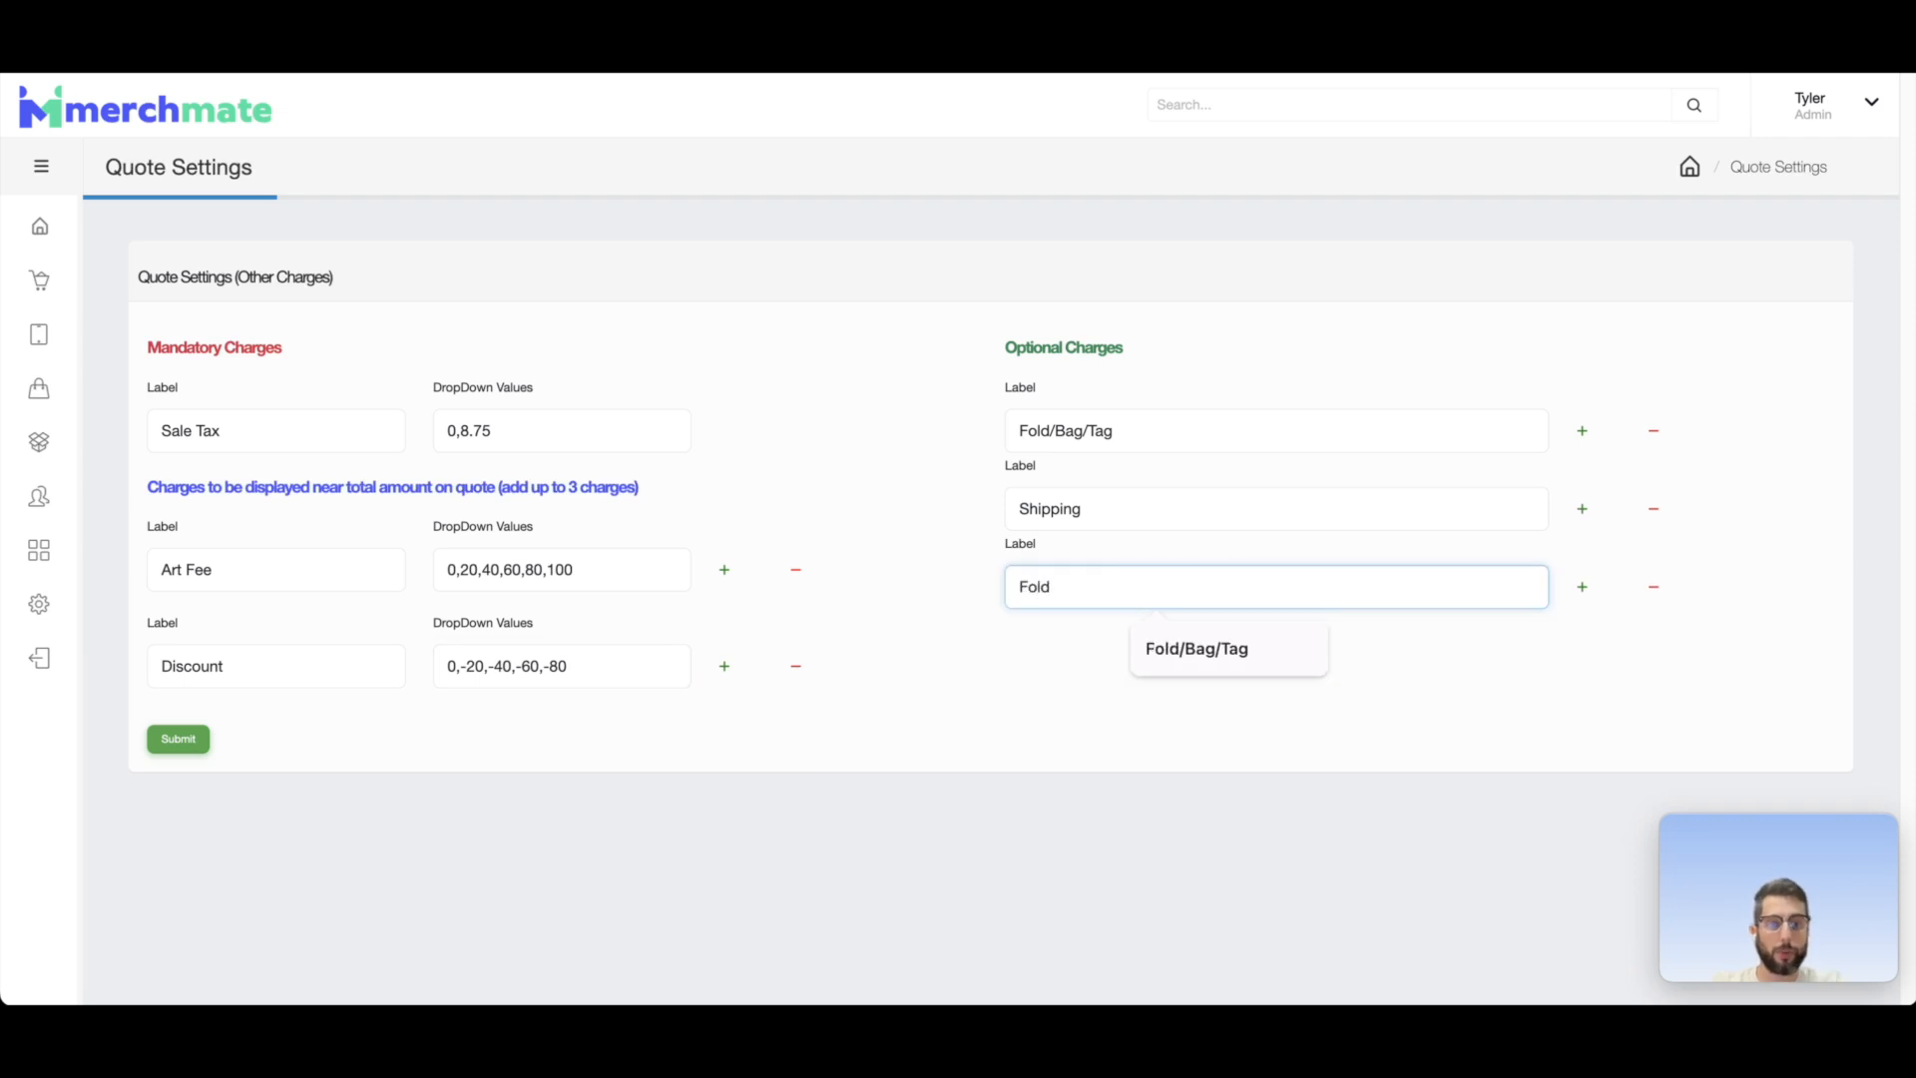
type(" Only")
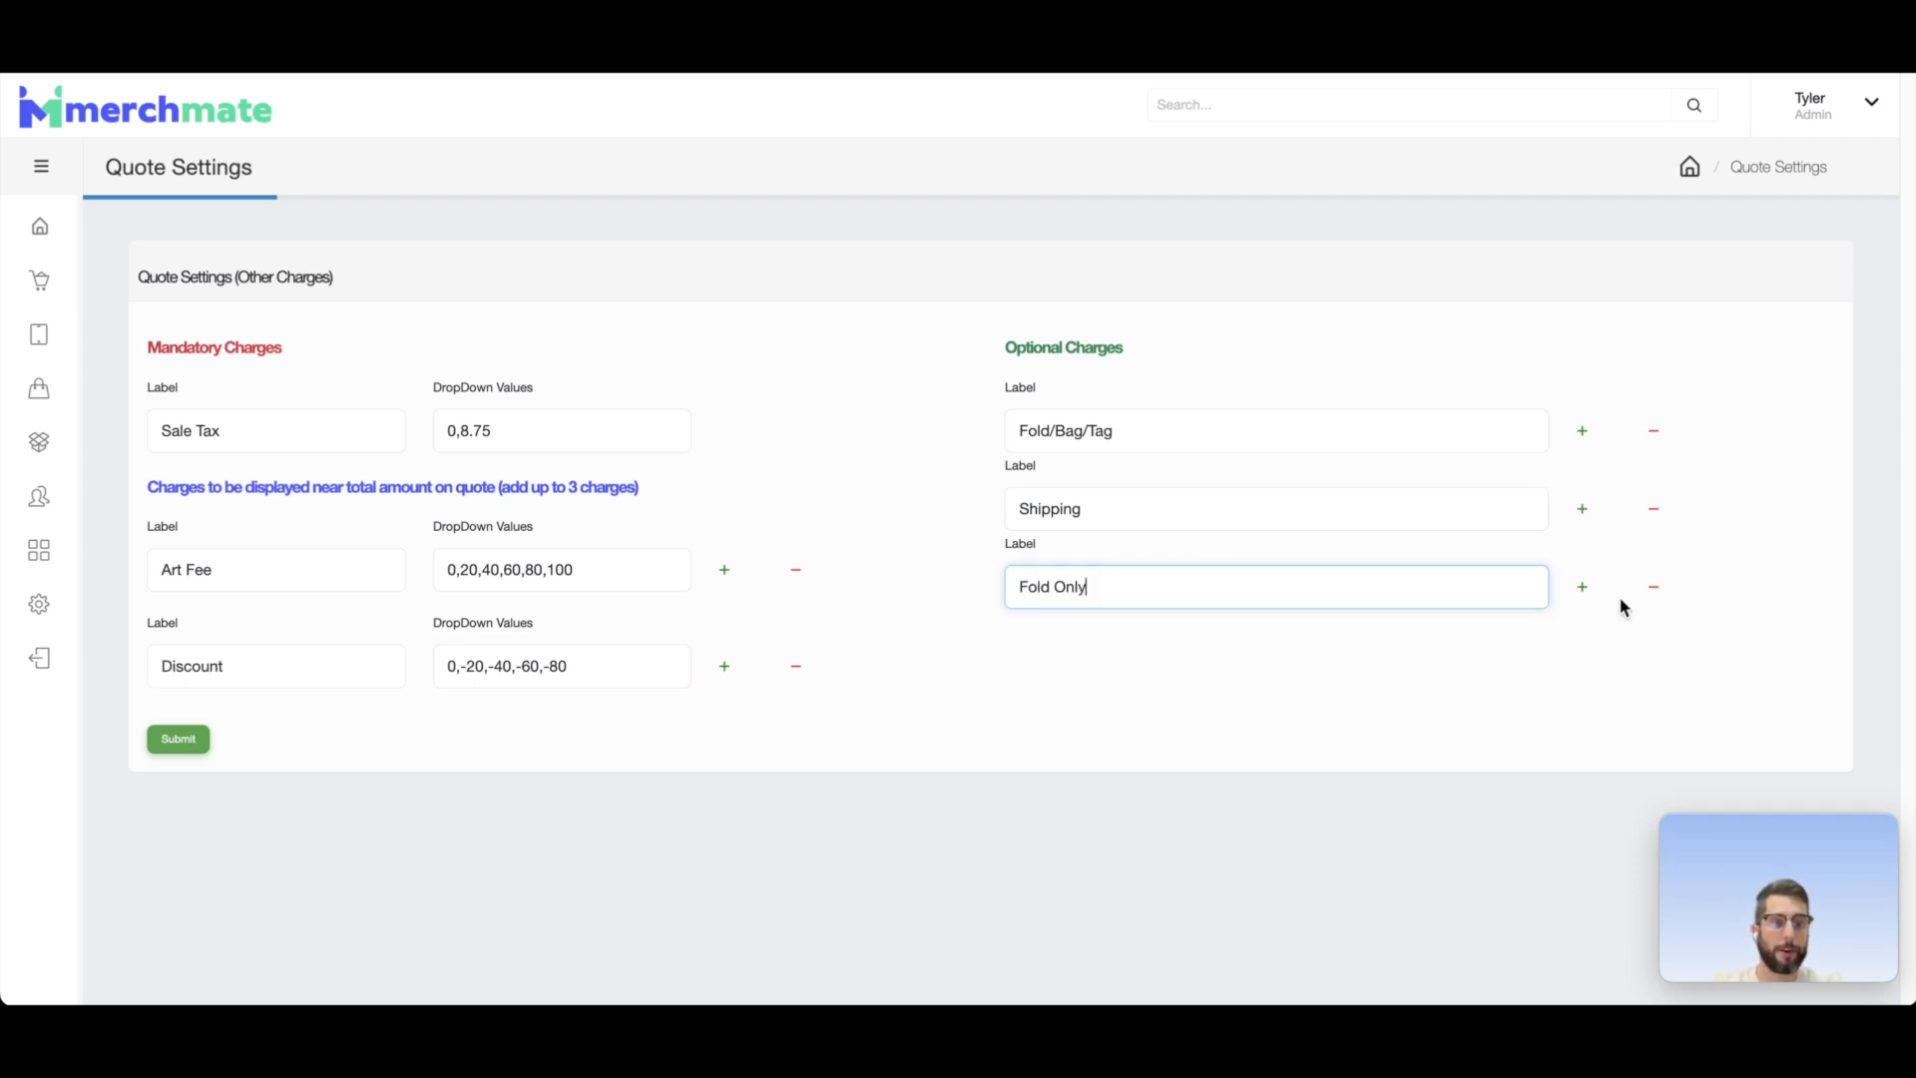
left_click(1582, 587)
left_click(1214, 656)
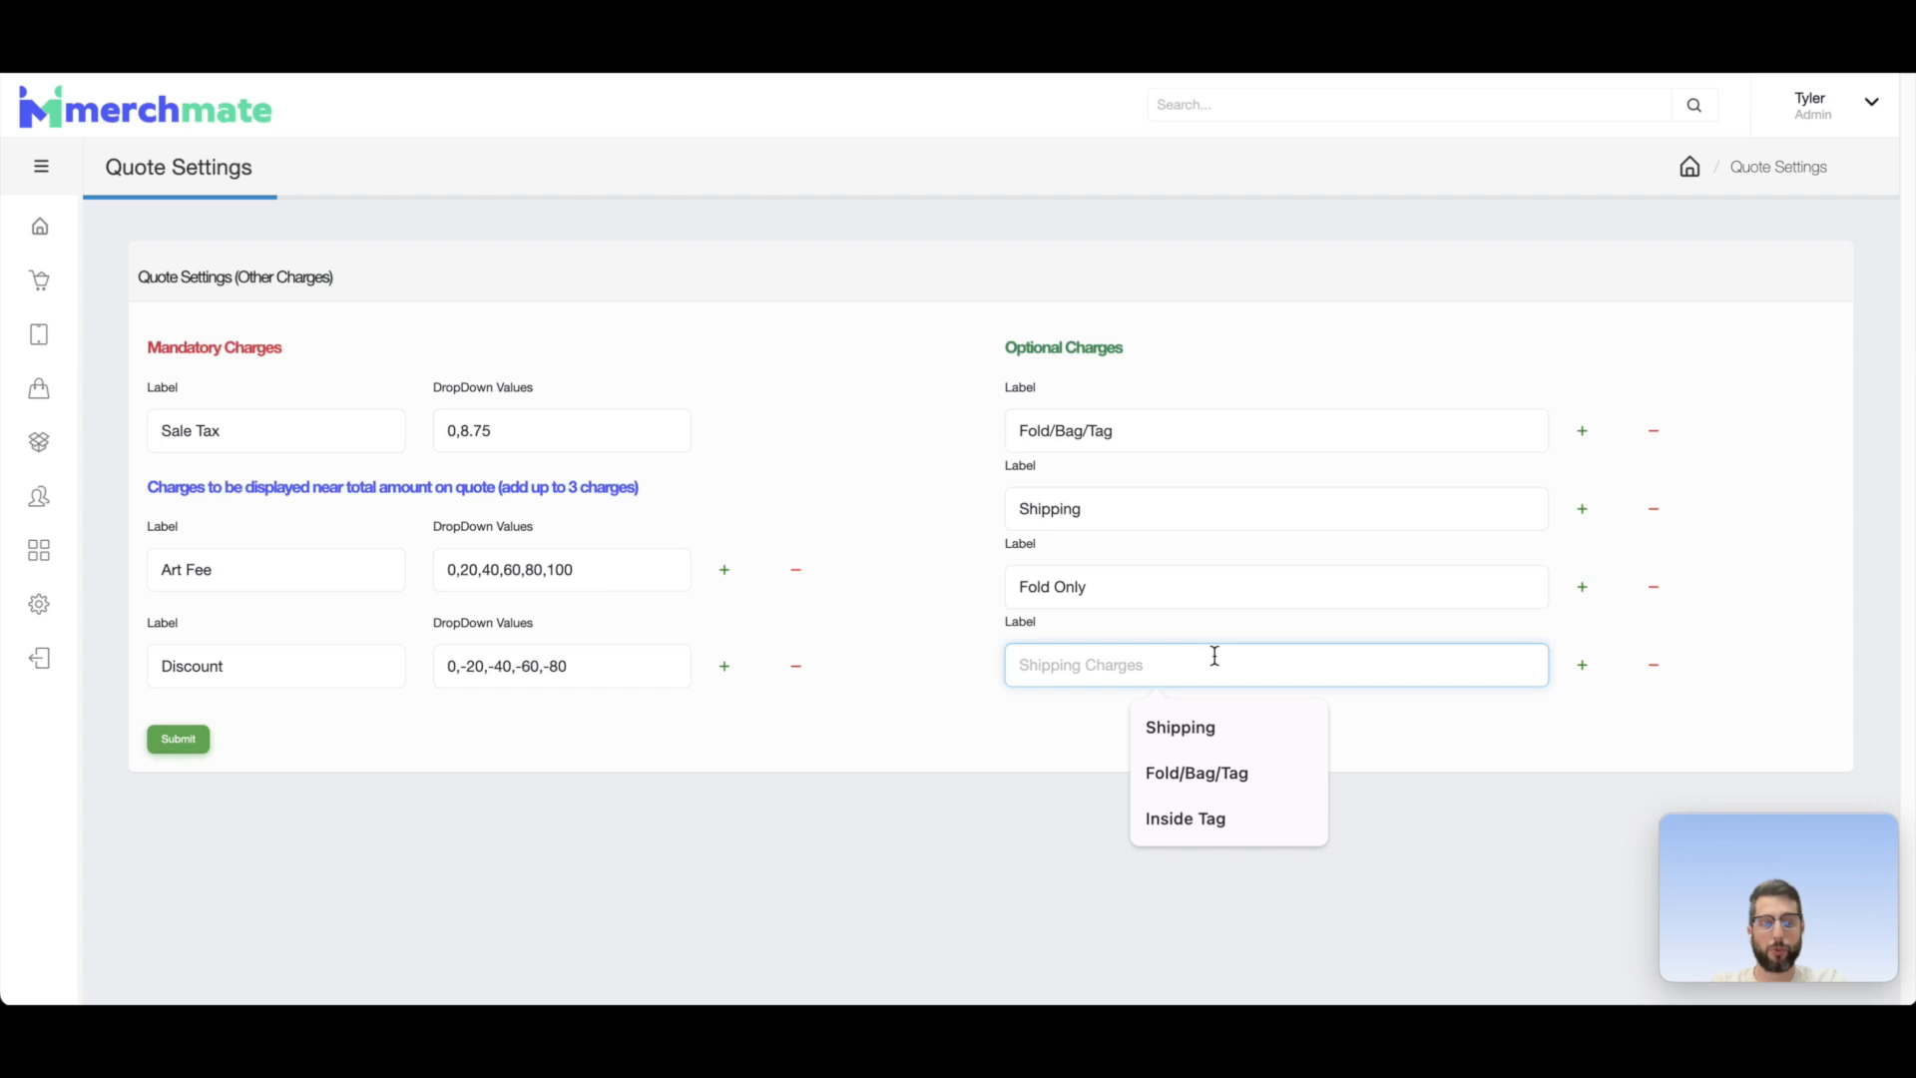
type("Inside Labe")
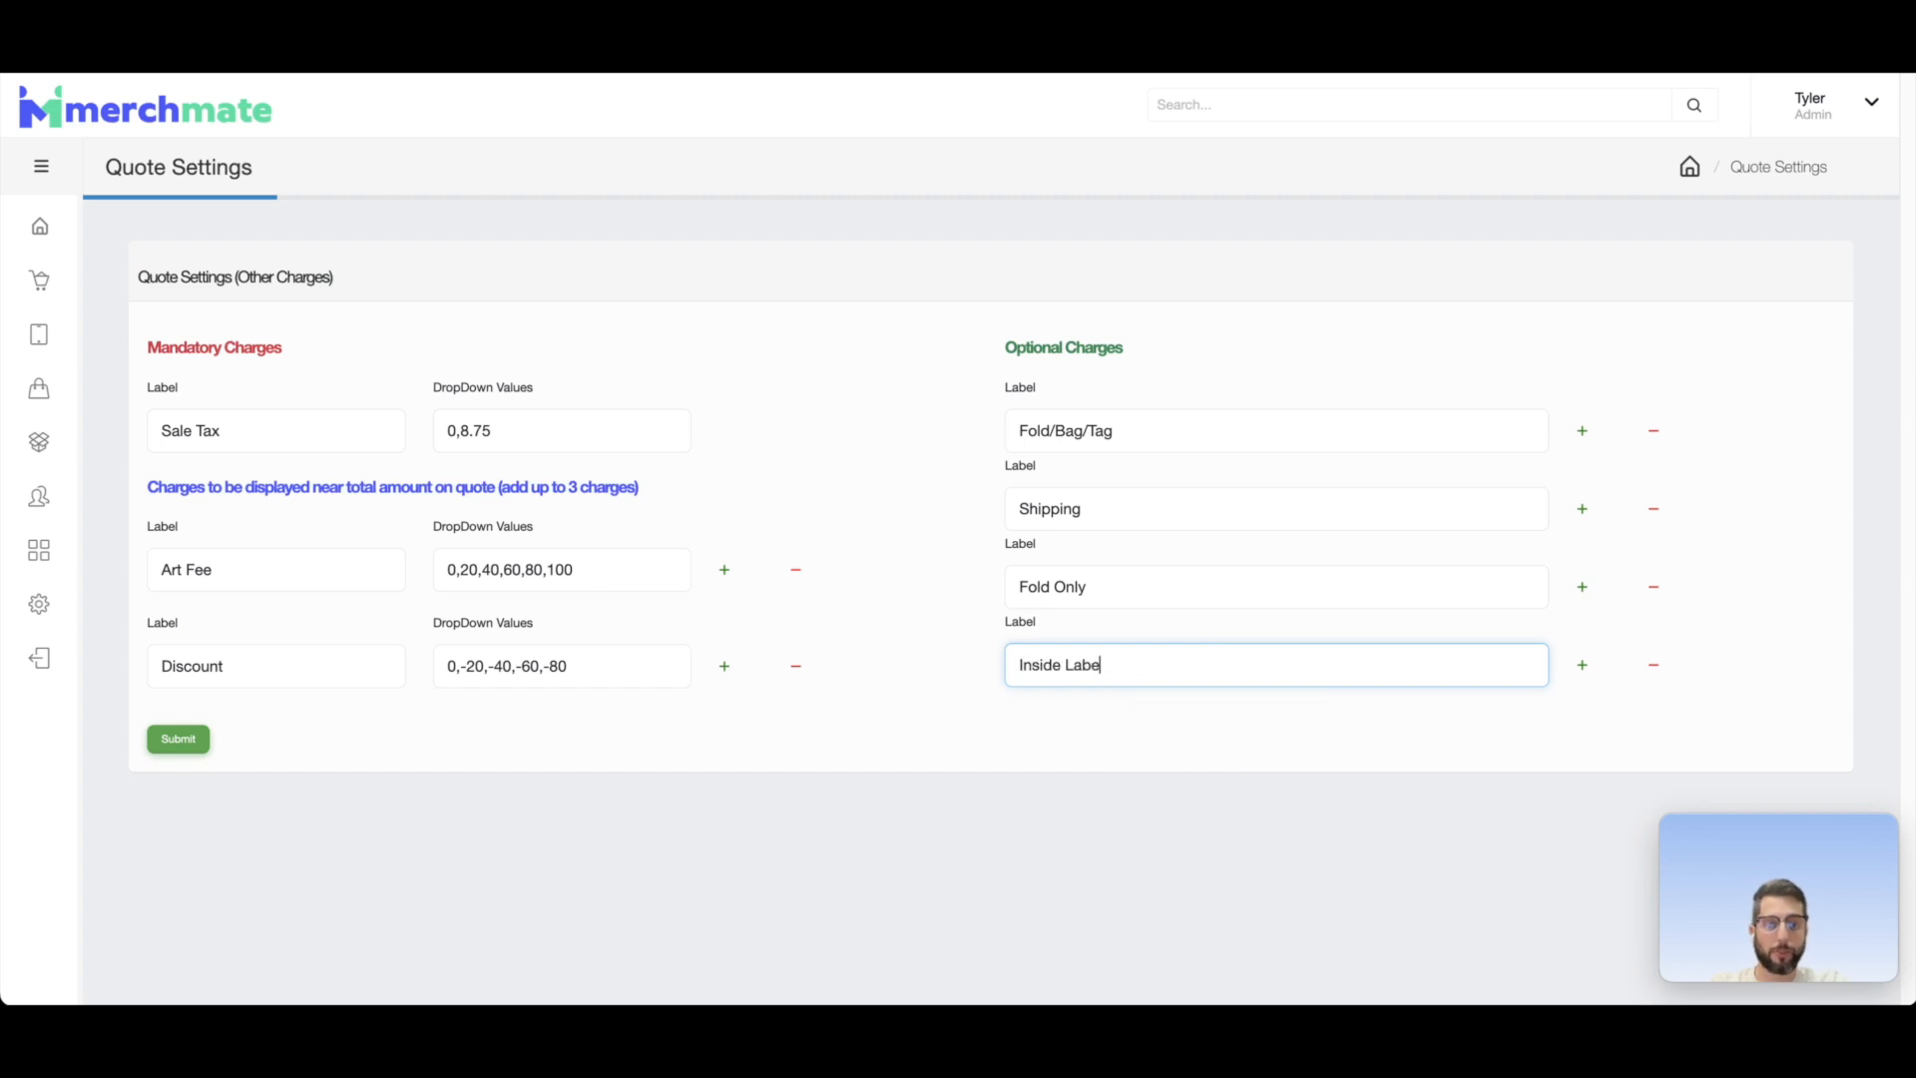
type("ls")
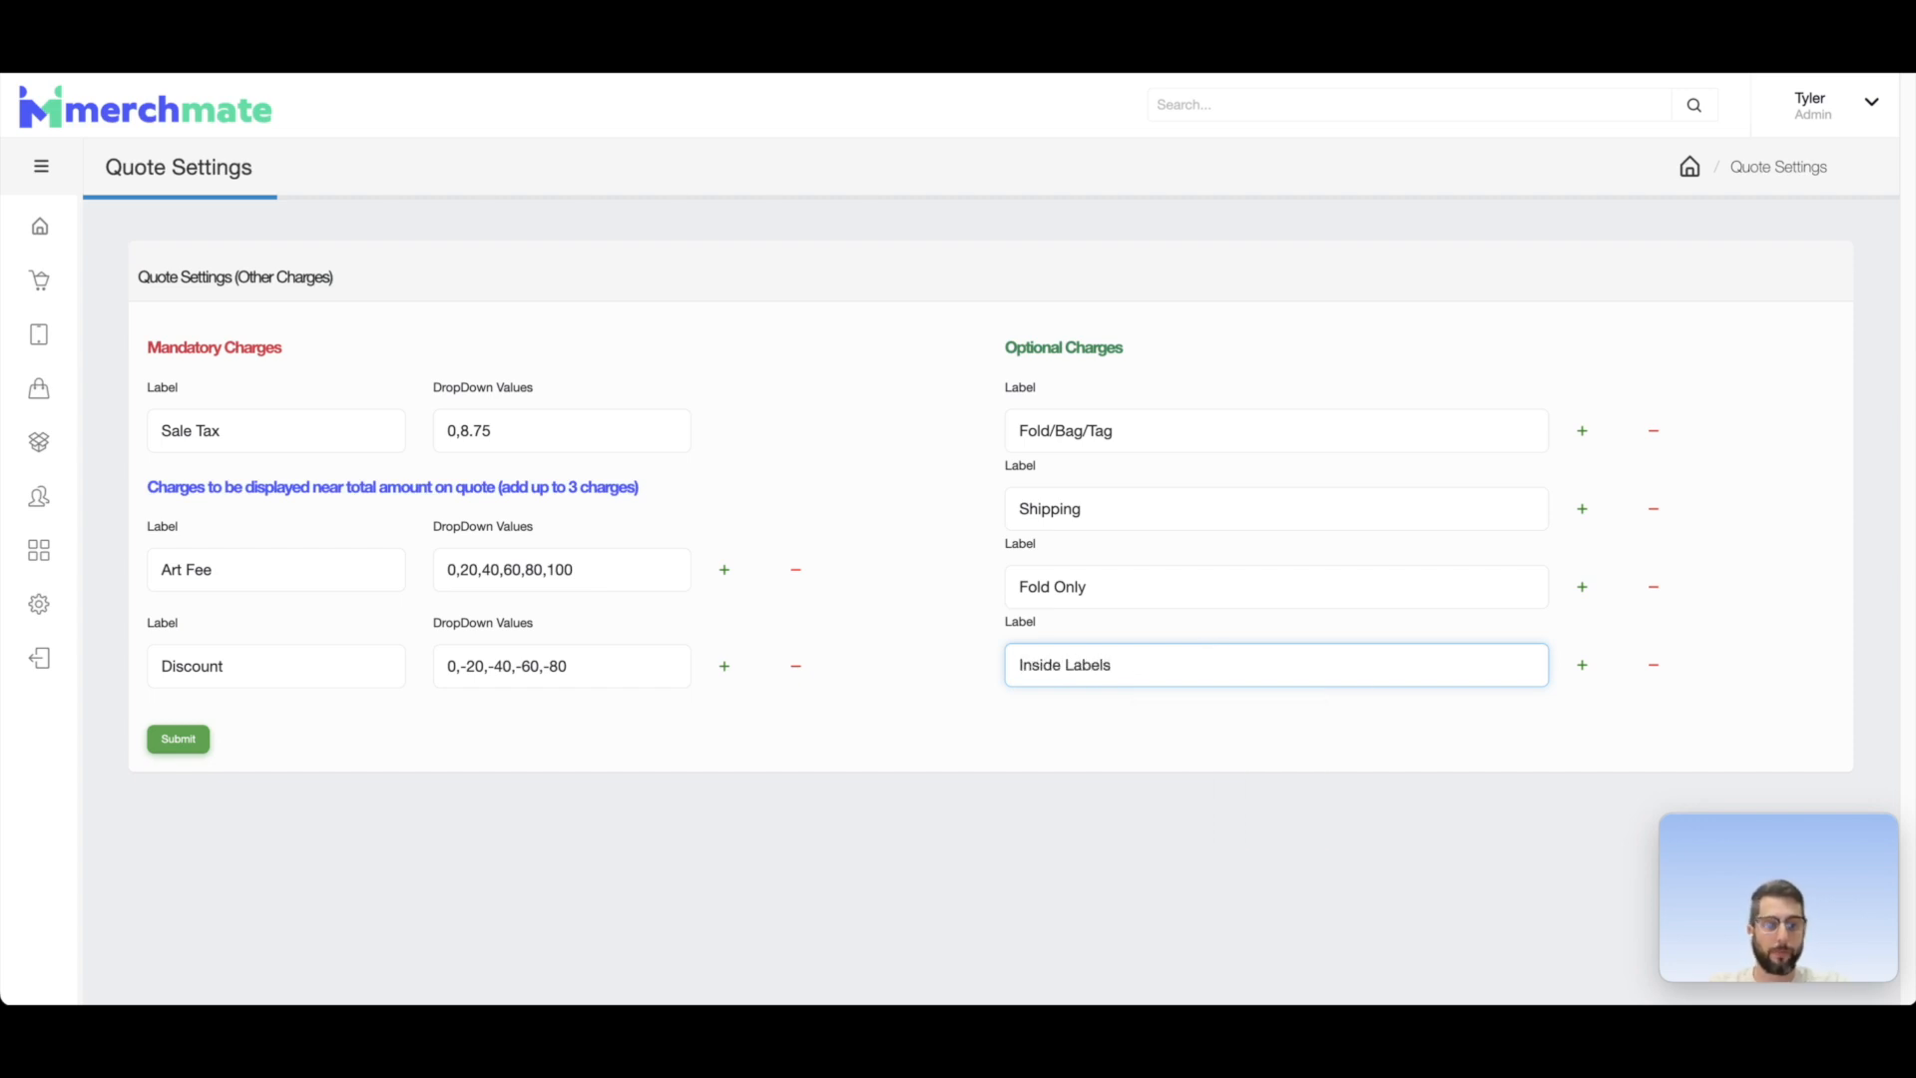
Step: Add an optional charge labelled Transfers below Inside Labels and save the quote settings
left_click(1584, 667)
left_click(1246, 743)
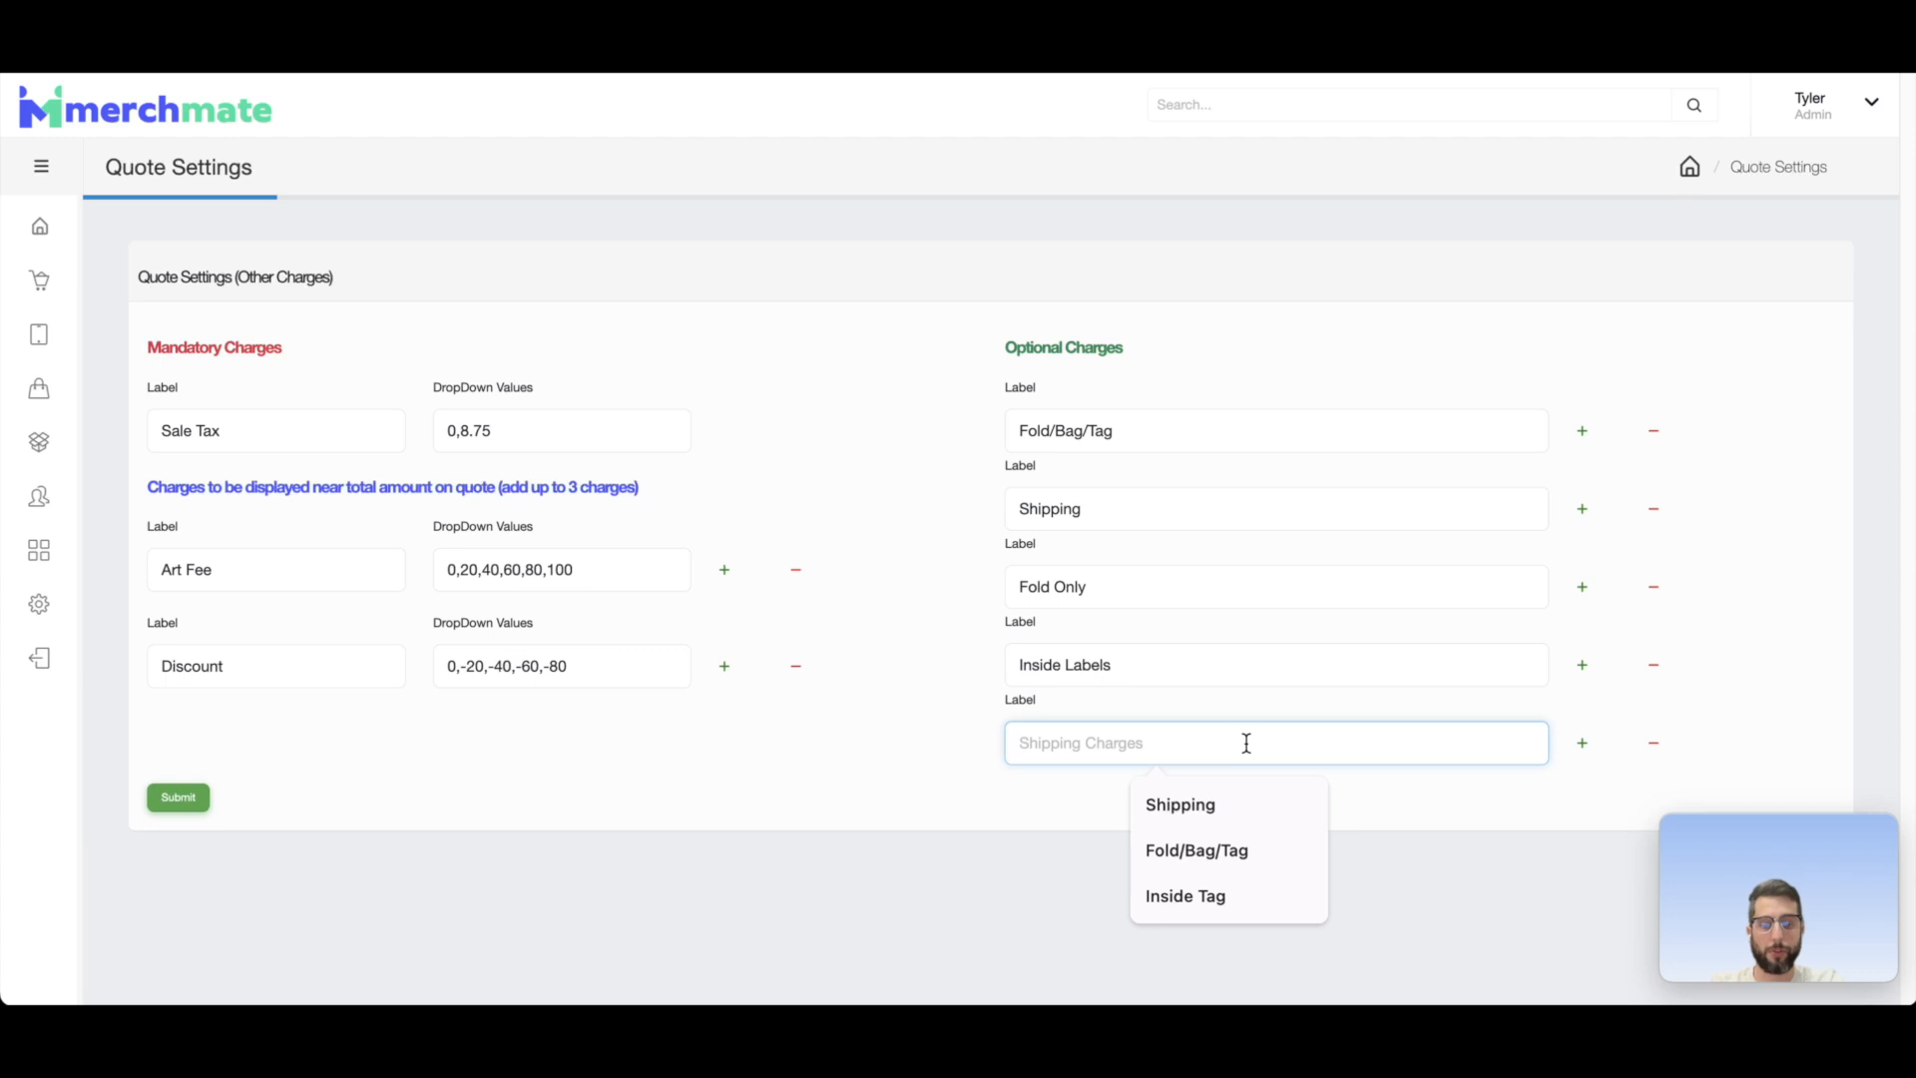
type("Transfers")
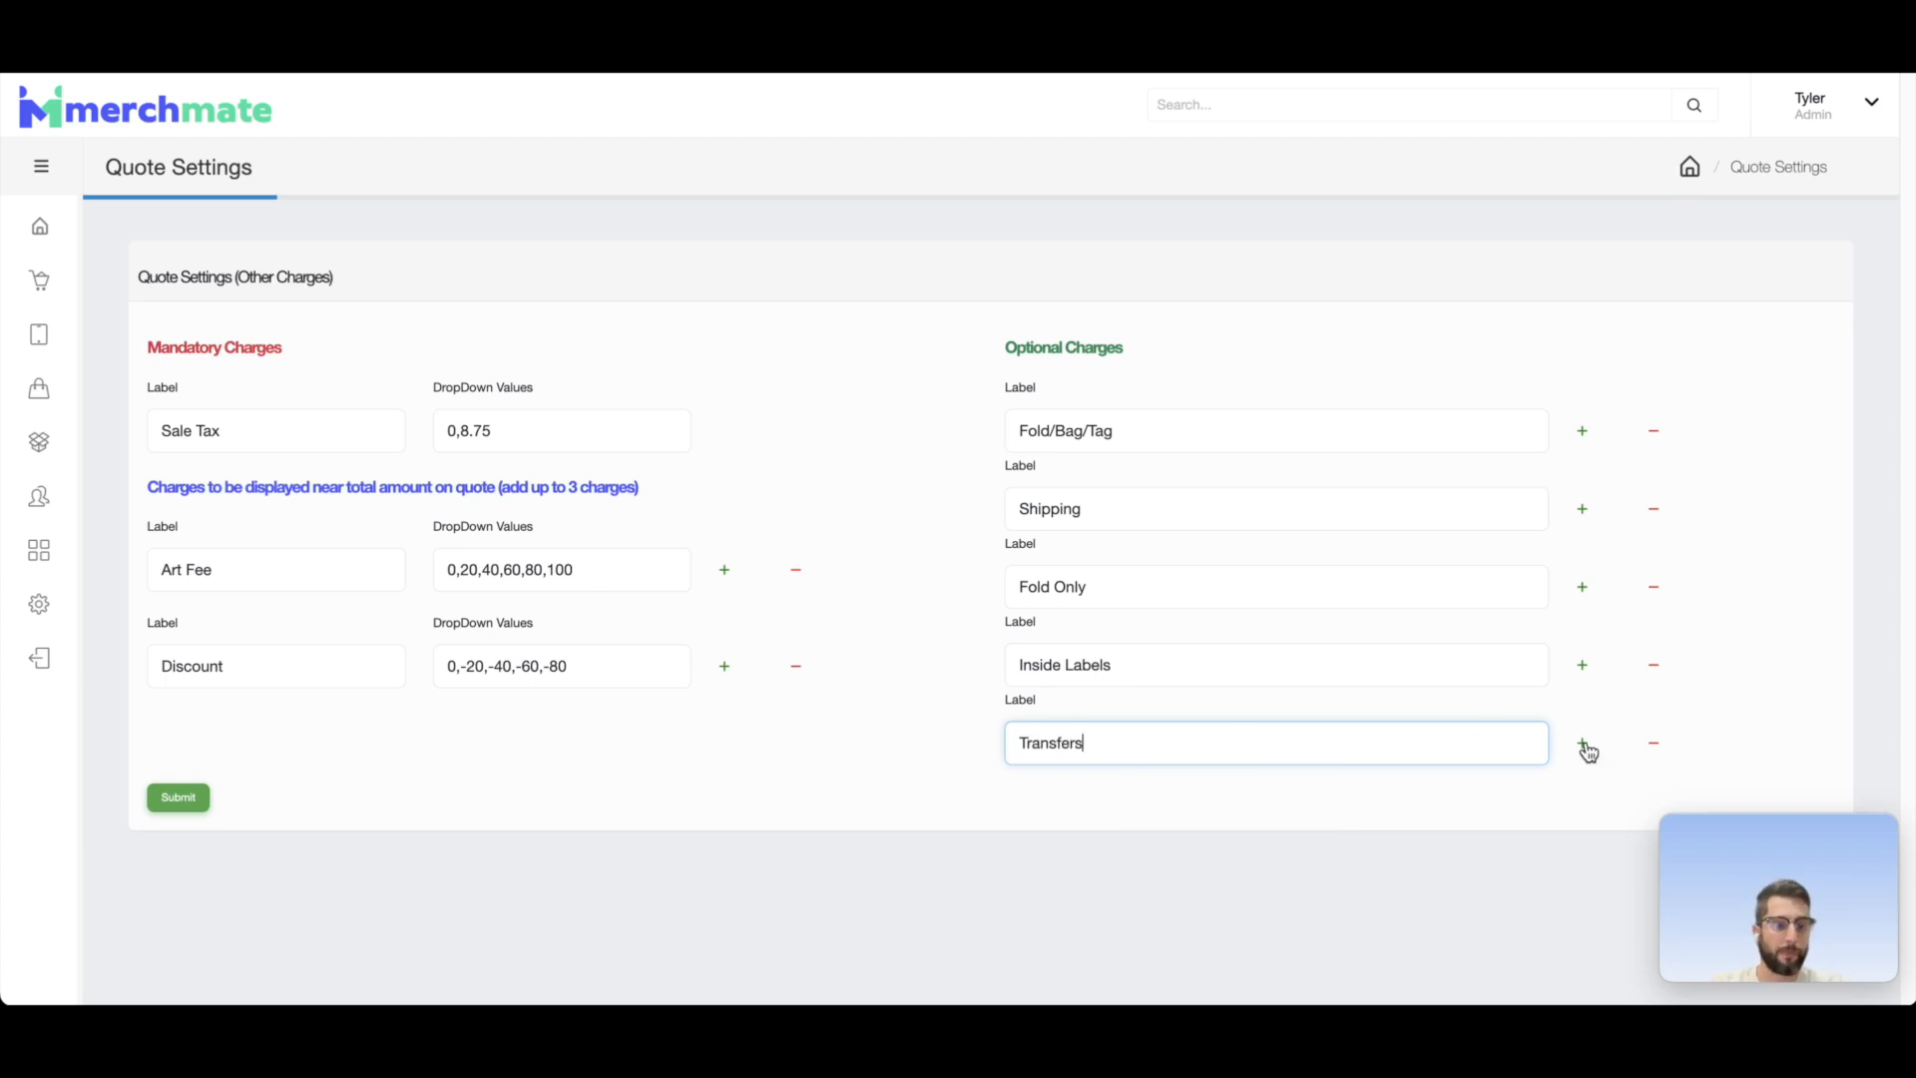
left_click(1409, 820)
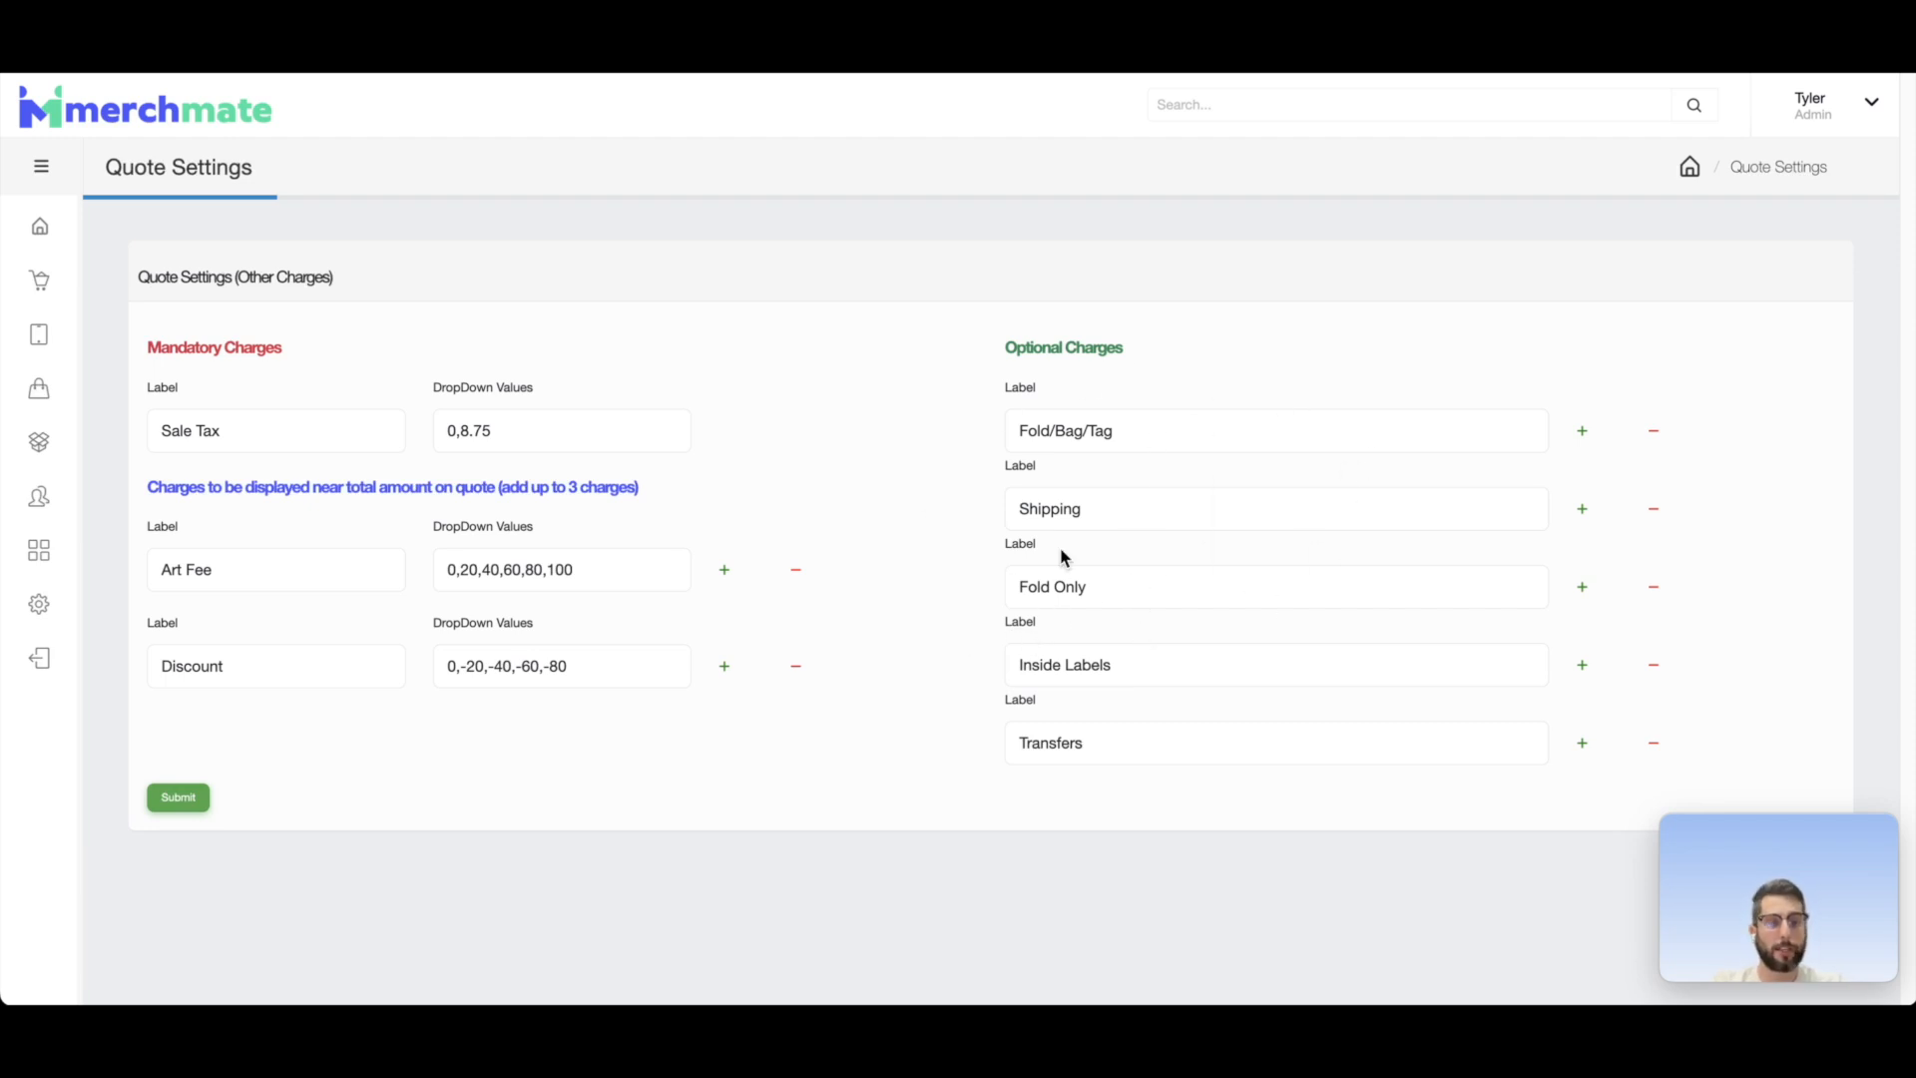
left_click(178, 796)
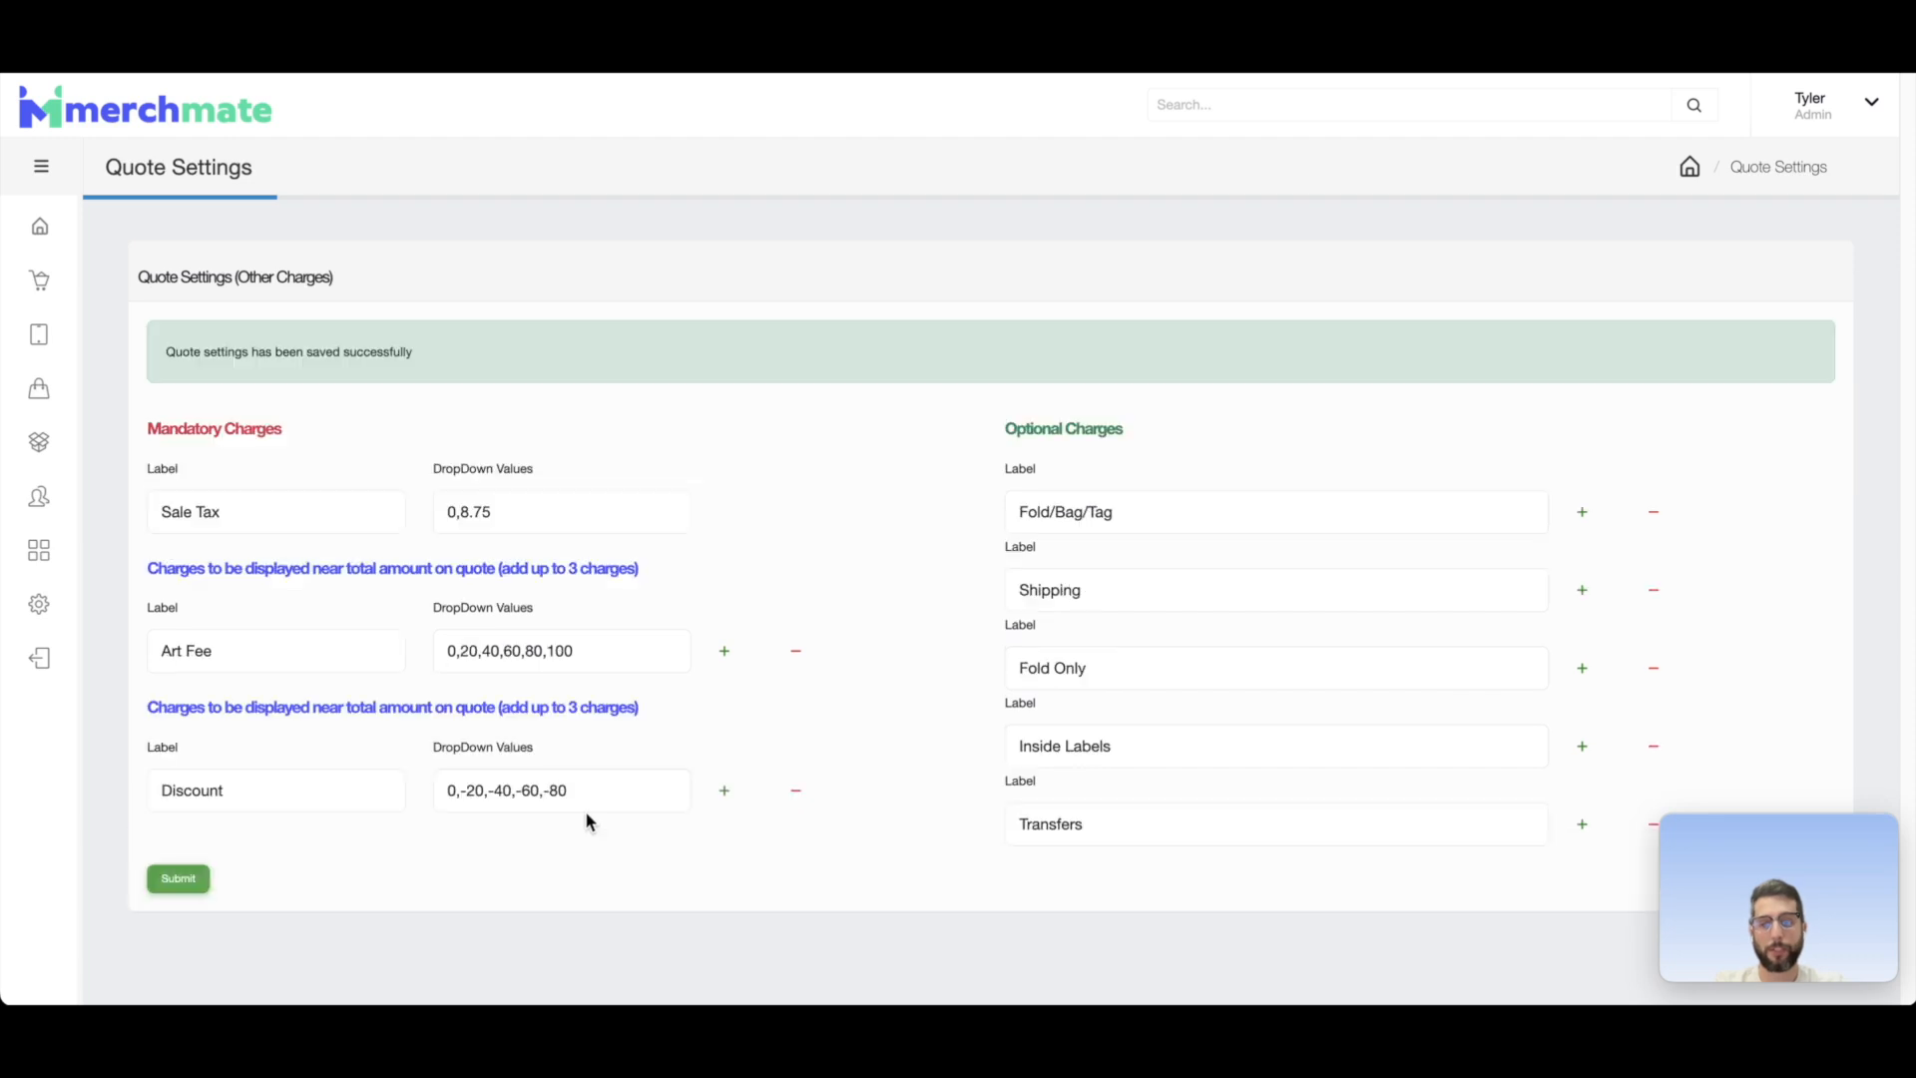